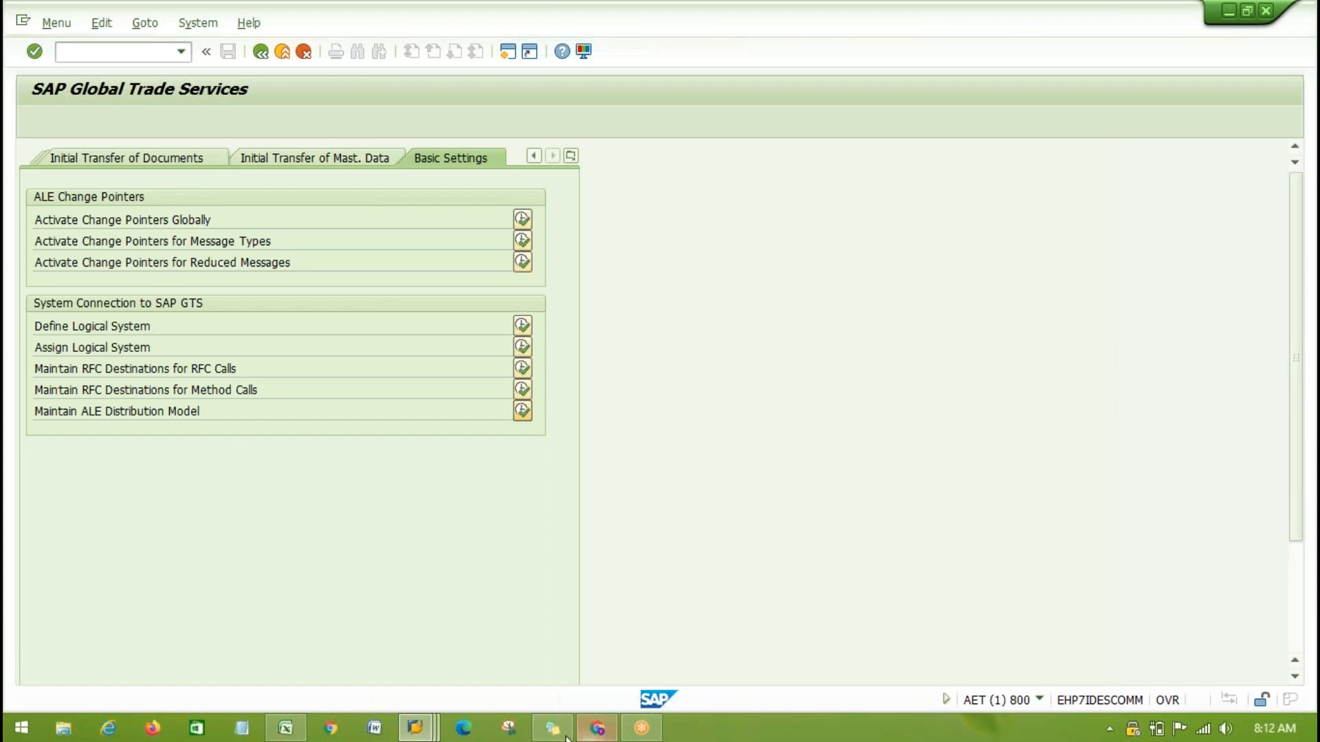
Open the distribution model in the ECC new system, locate the ECC-GTS model view and switch to change mode.
click(151, 610)
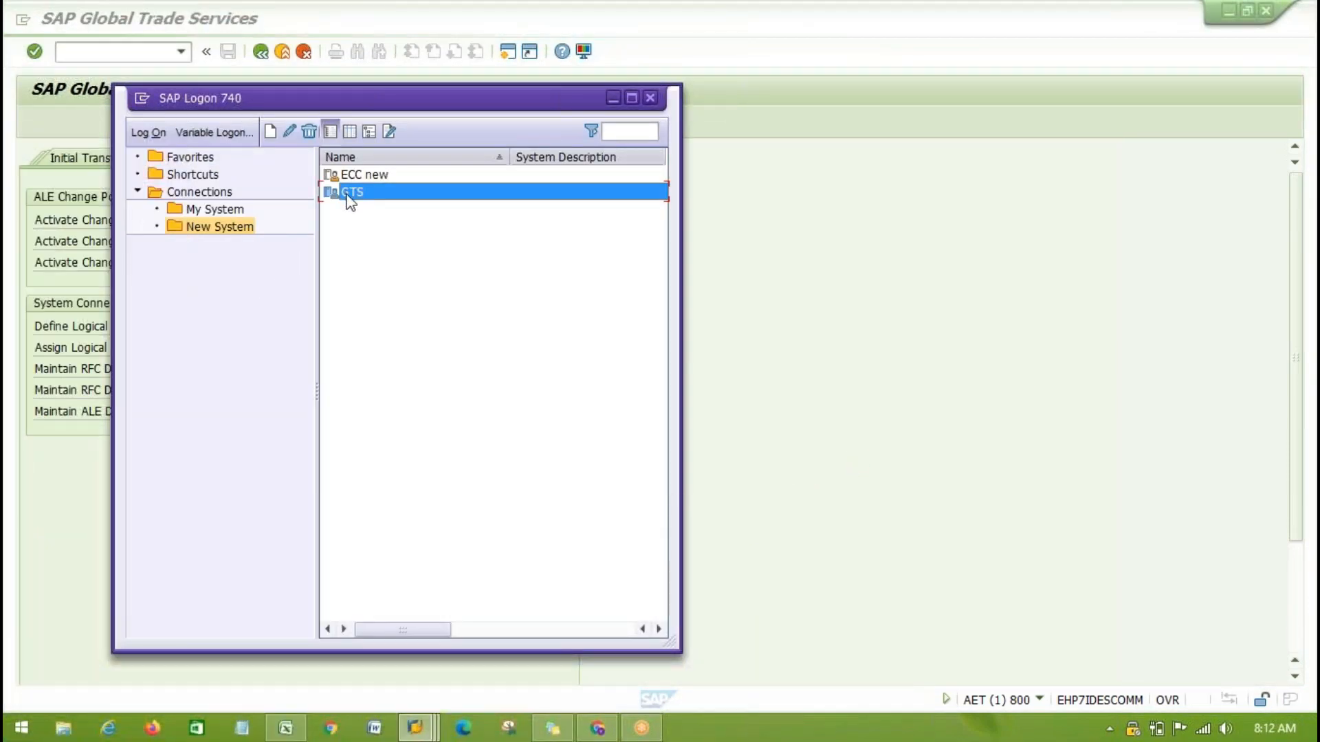
click(354, 178)
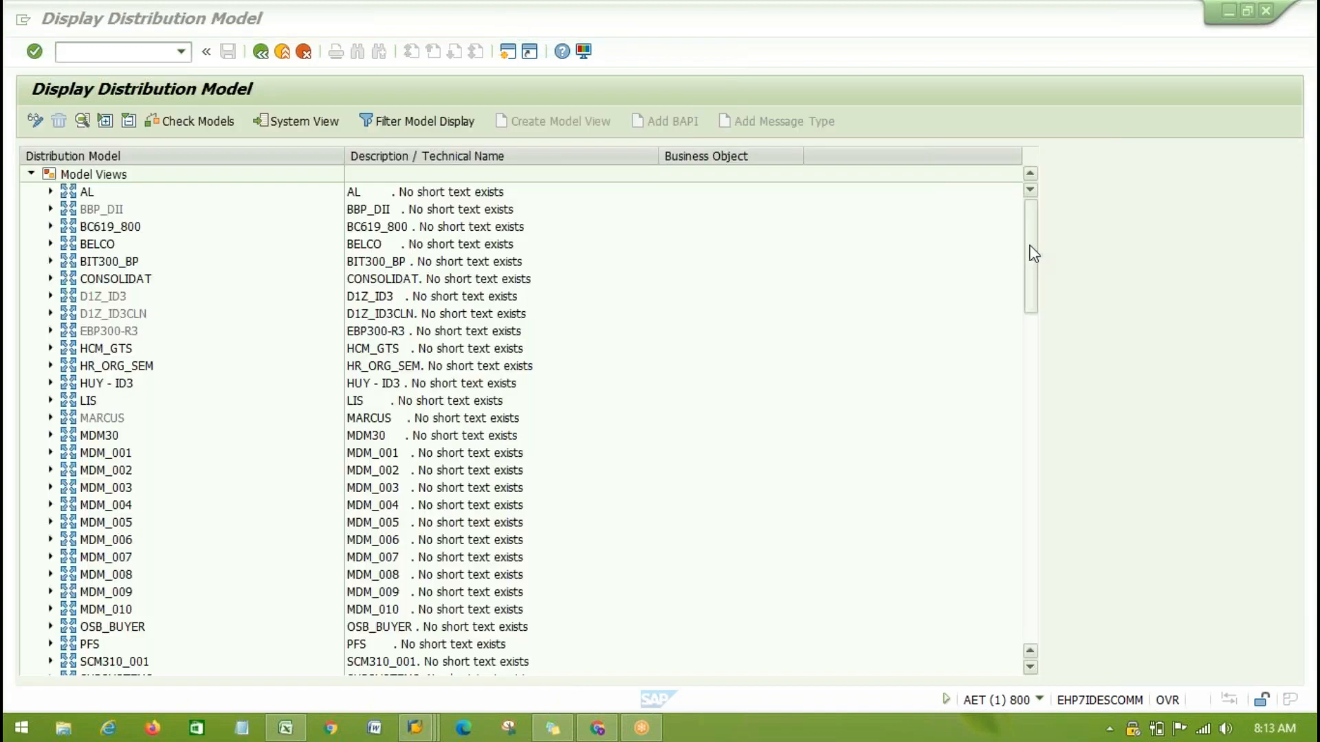
drag(1029, 270, 1043, 462)
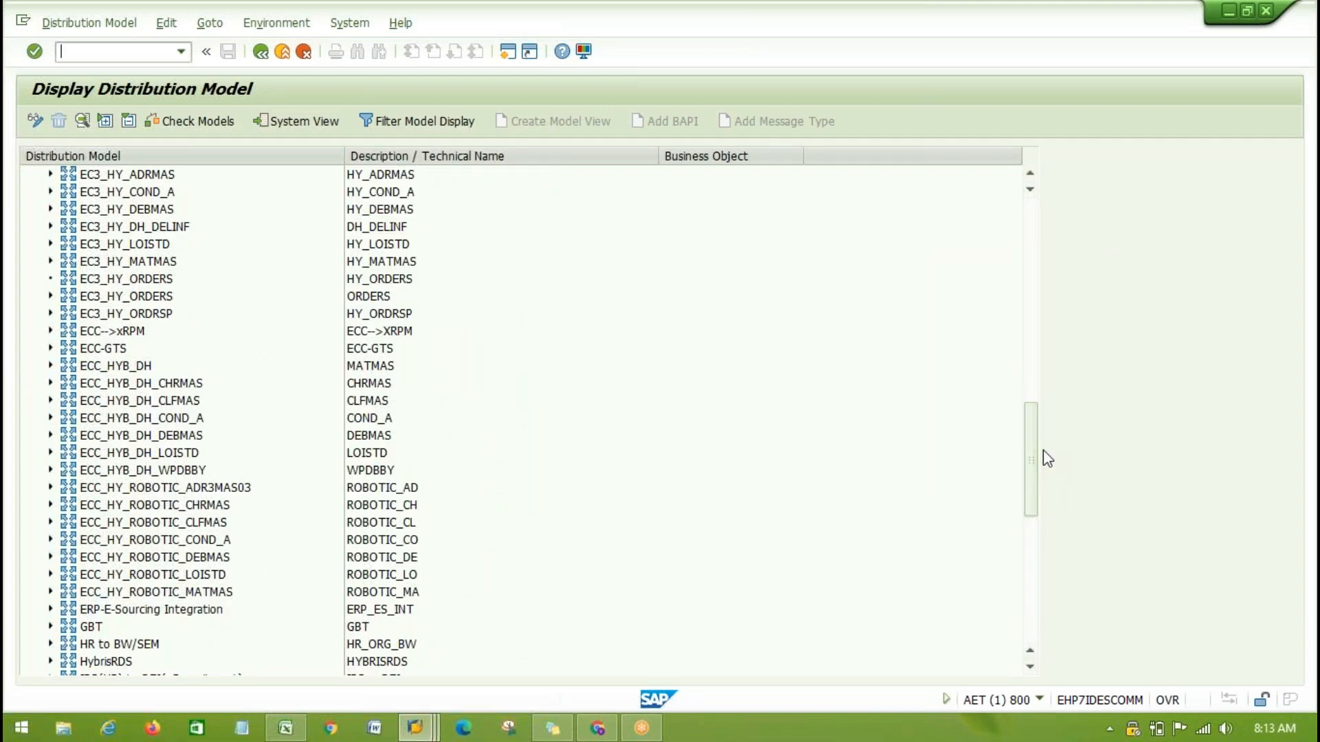
click(91, 350)
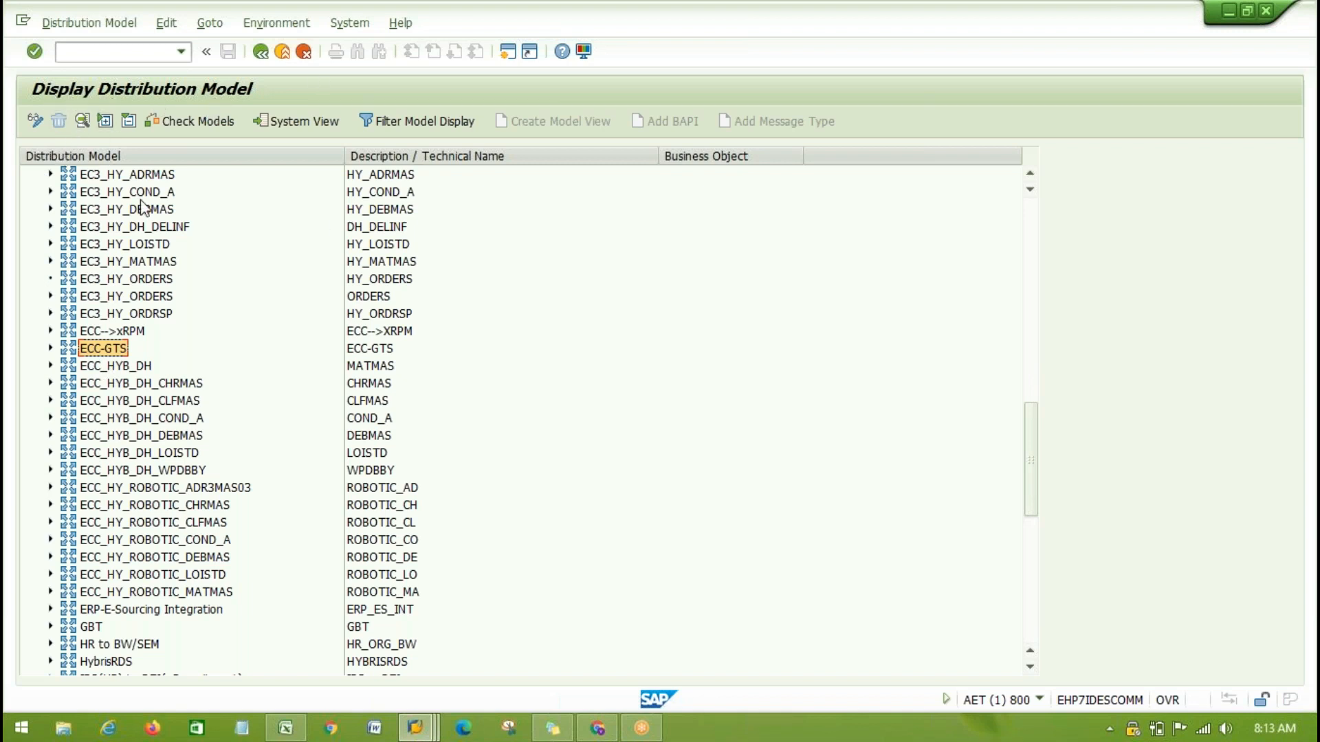
click(34, 119)
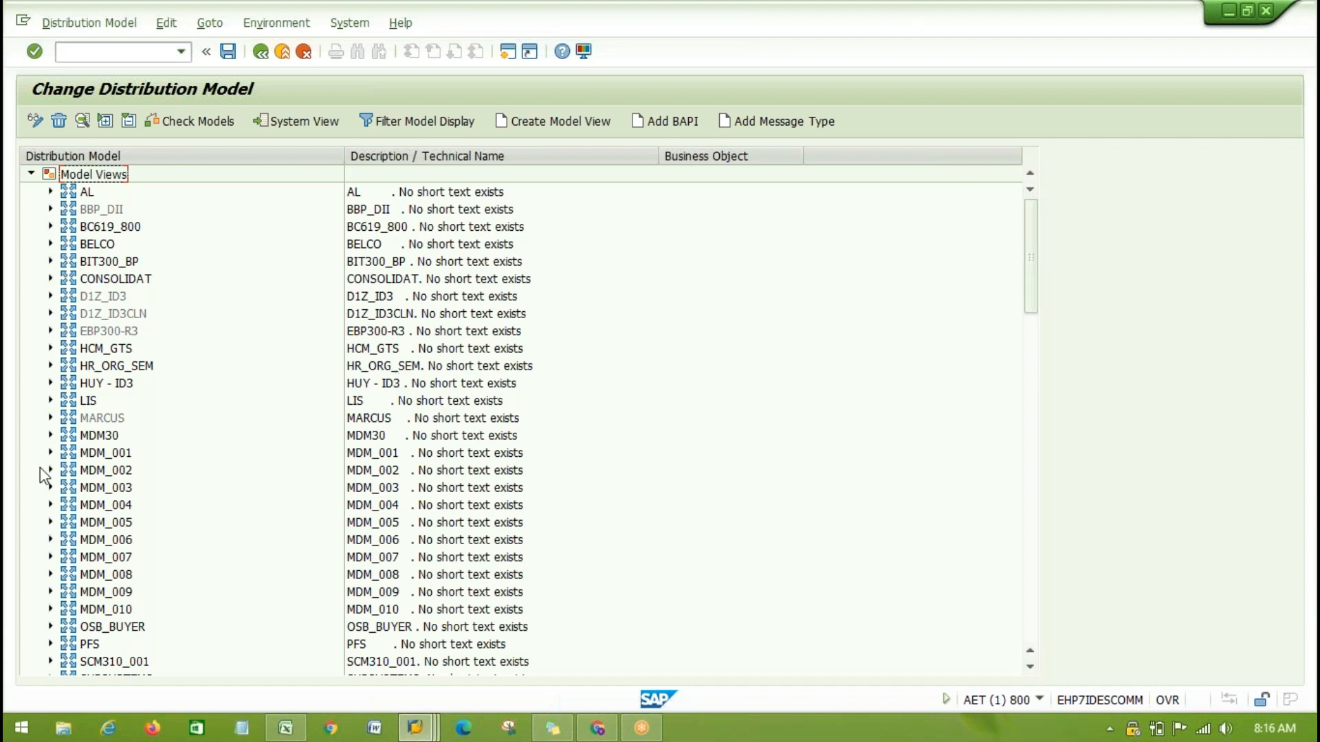
Switch to the Excel workbook and draw a straight arrow in row 7 from the ECC box to the SAP GTS box.
click(293, 724)
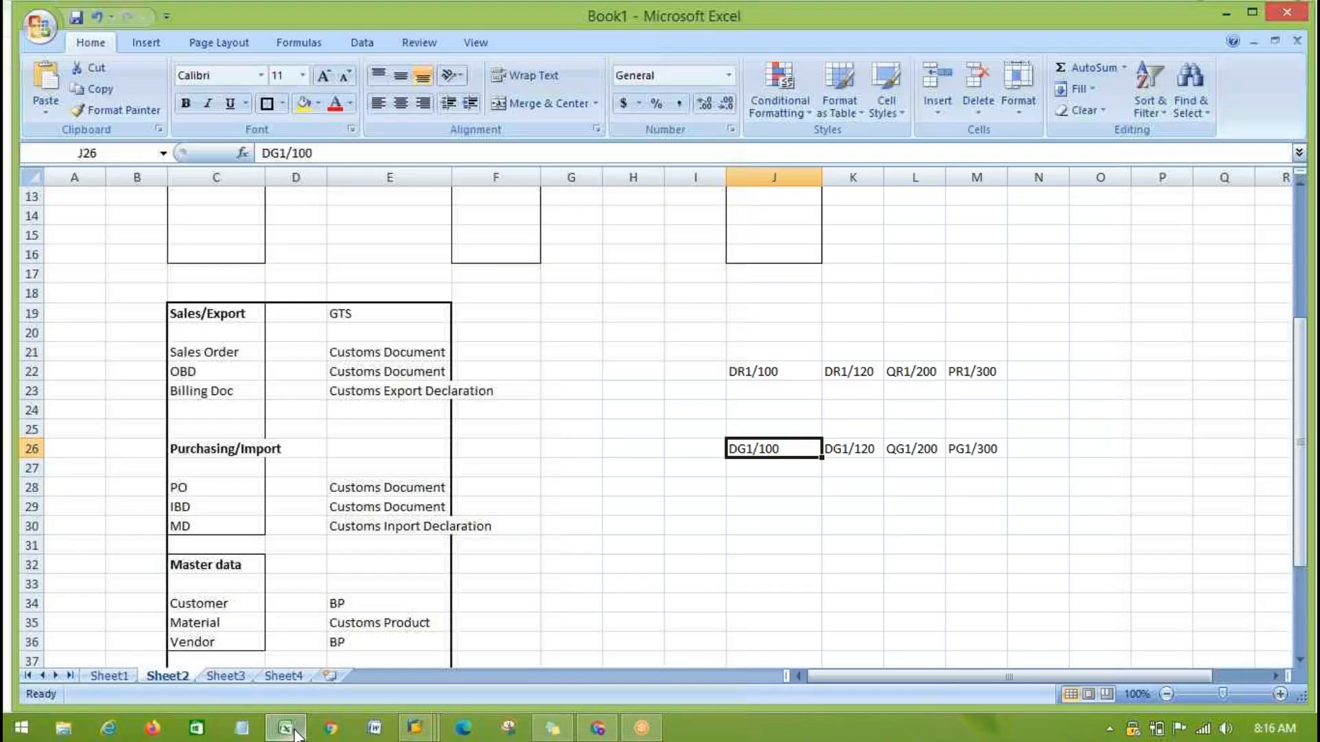
scroll(183, 374, up, 4)
click(195, 350)
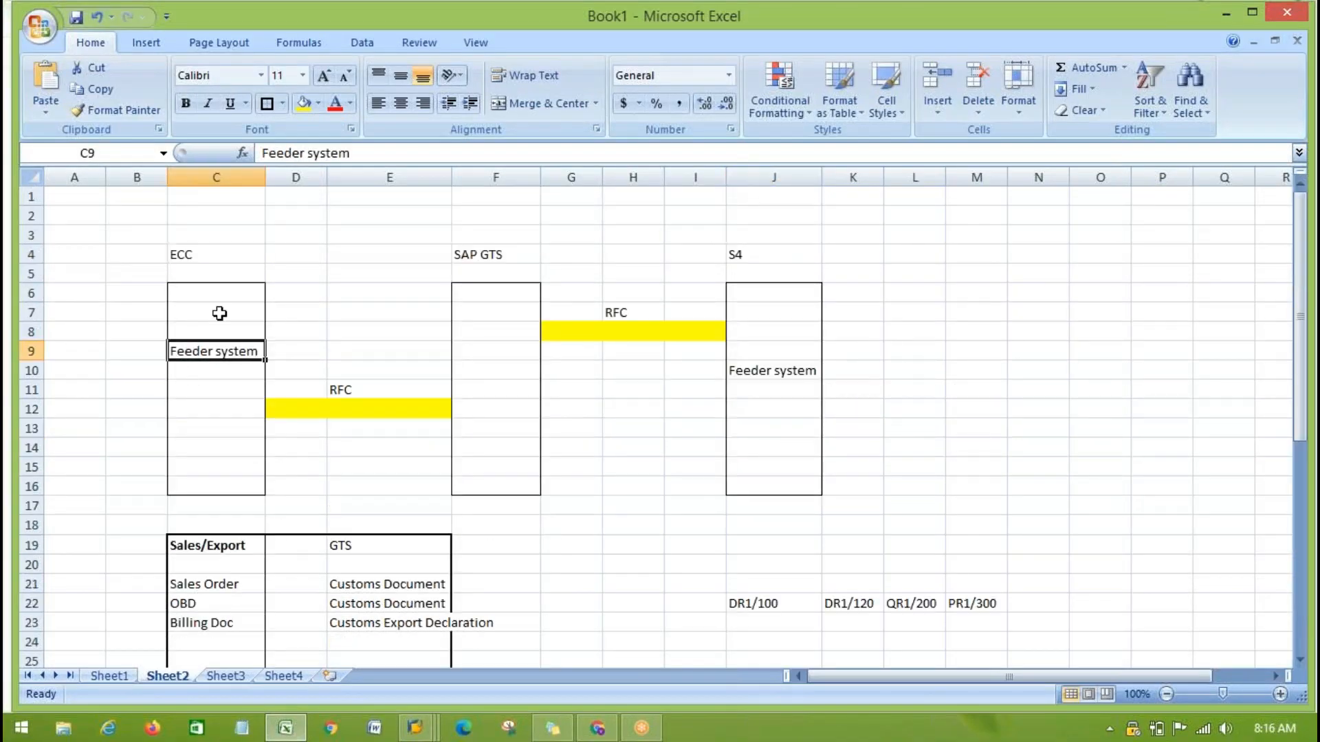
click(141, 42)
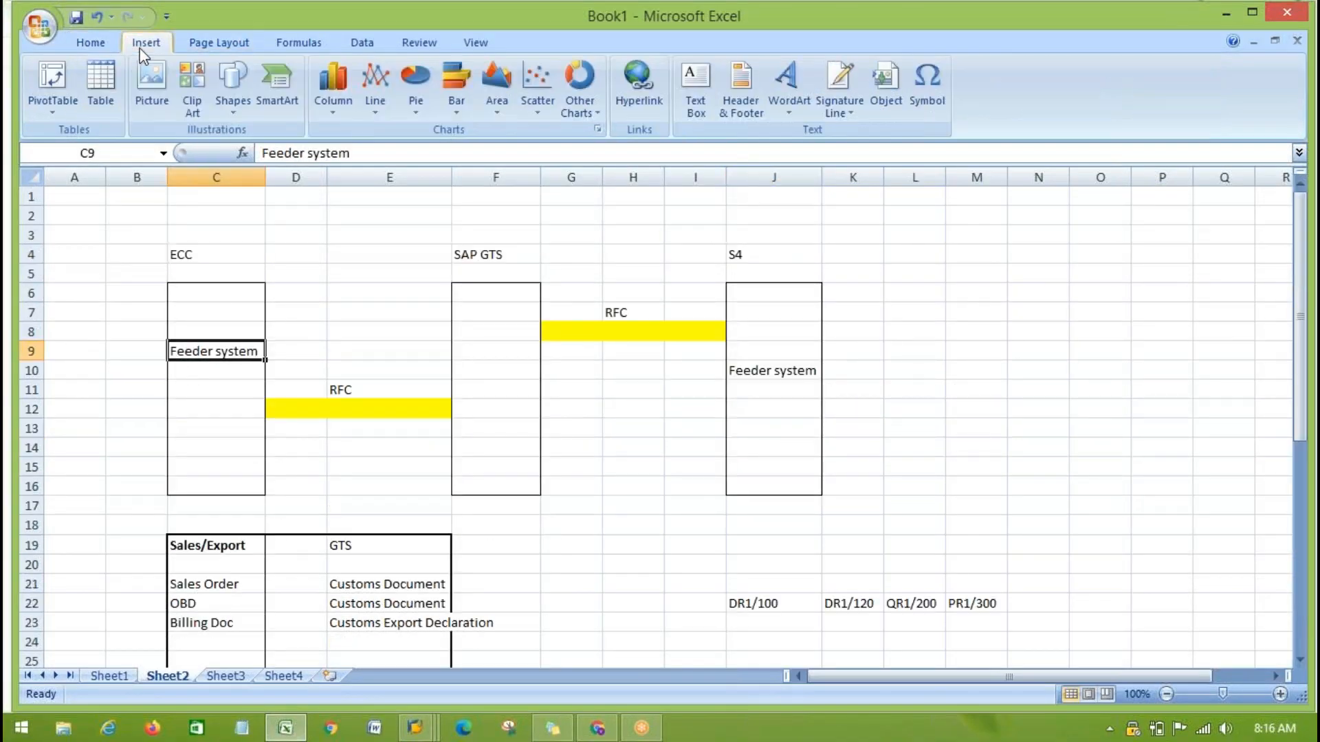
click(234, 90)
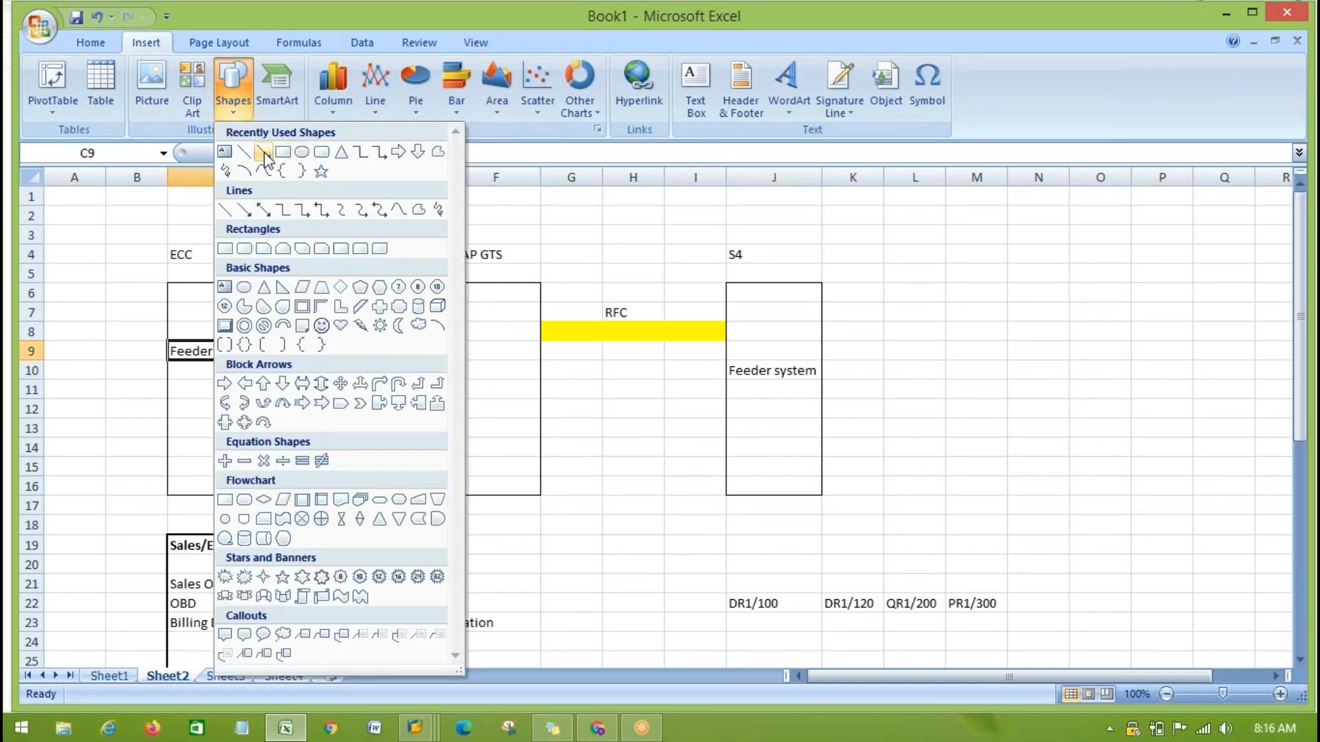
click(340, 384)
drag(266, 314, 456, 315)
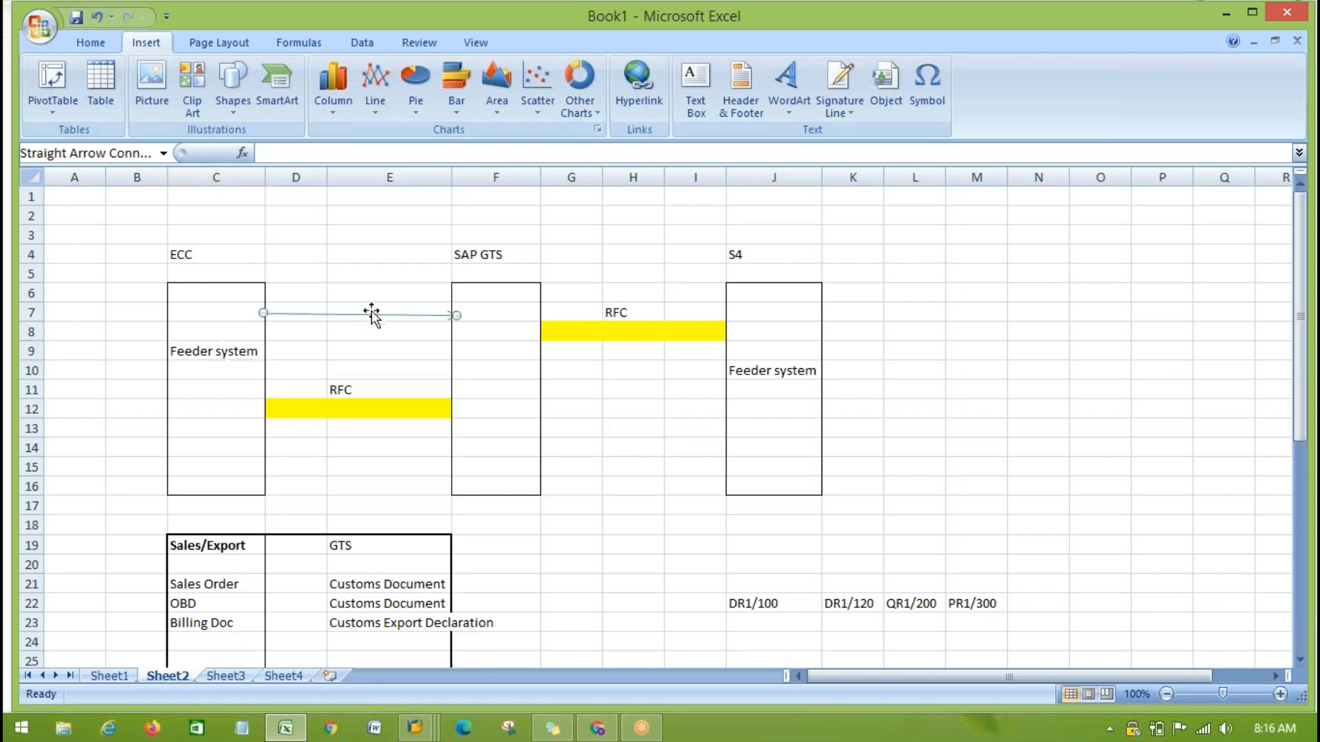
click(358, 309)
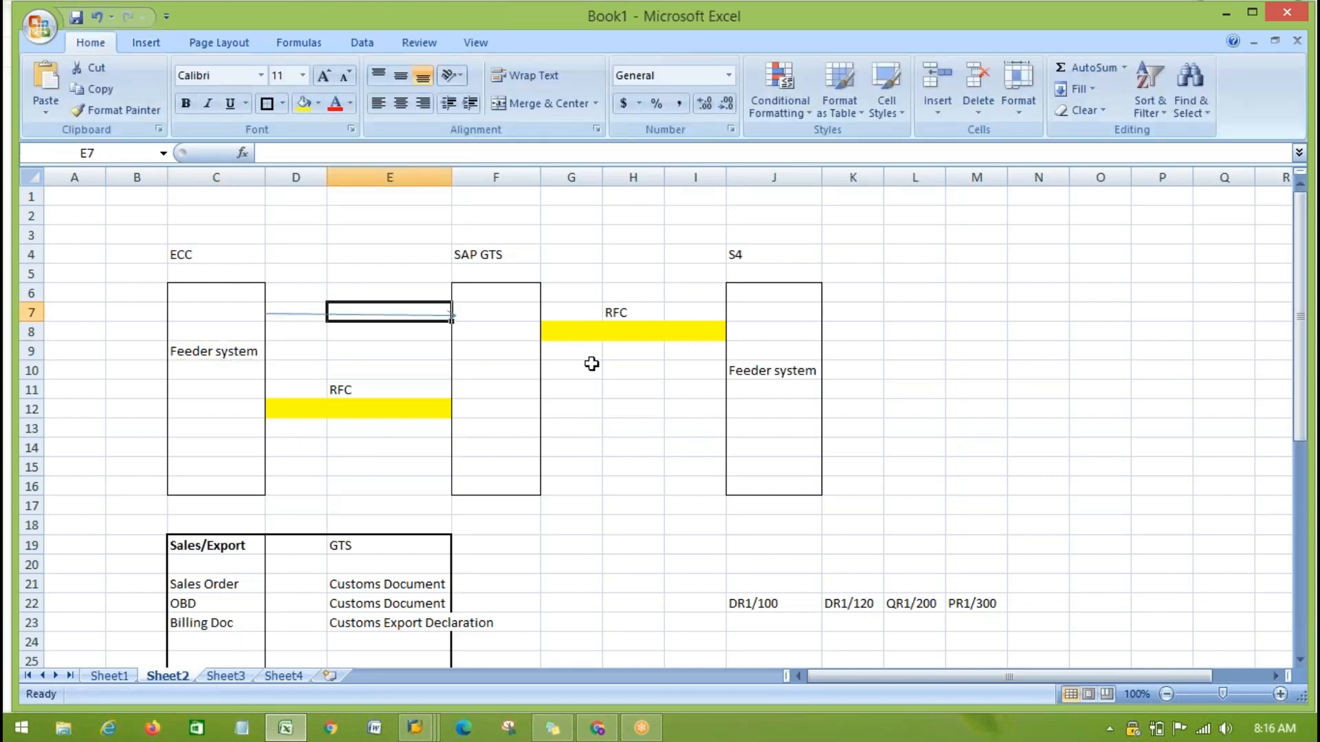
click(503, 371)
click(481, 316)
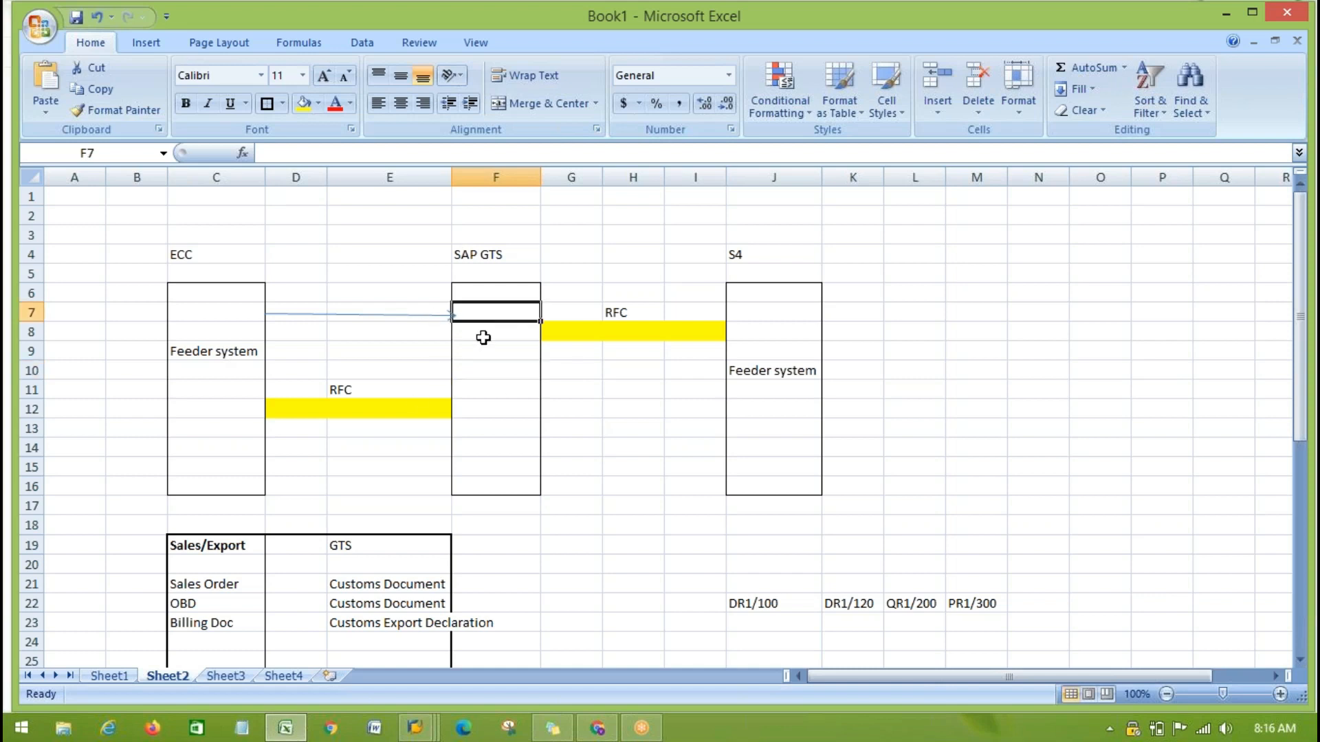
click(206, 378)
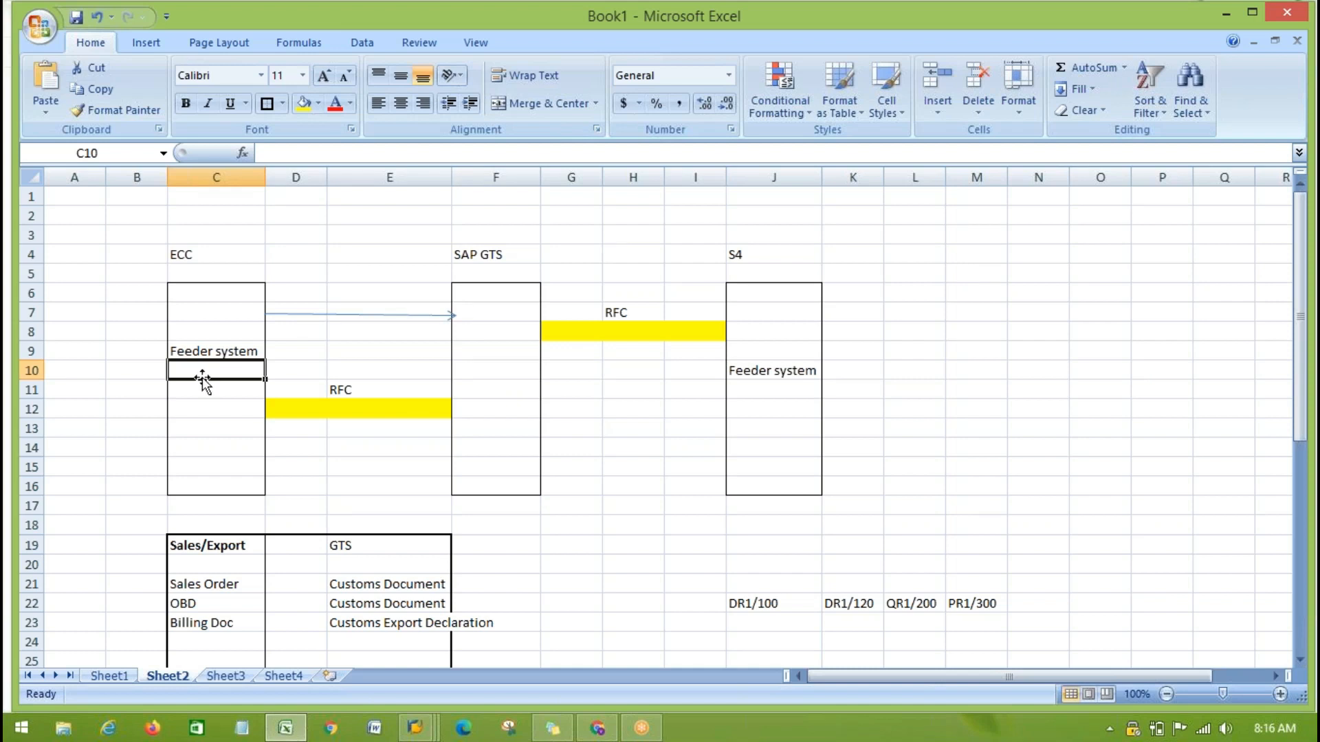
click(209, 359)
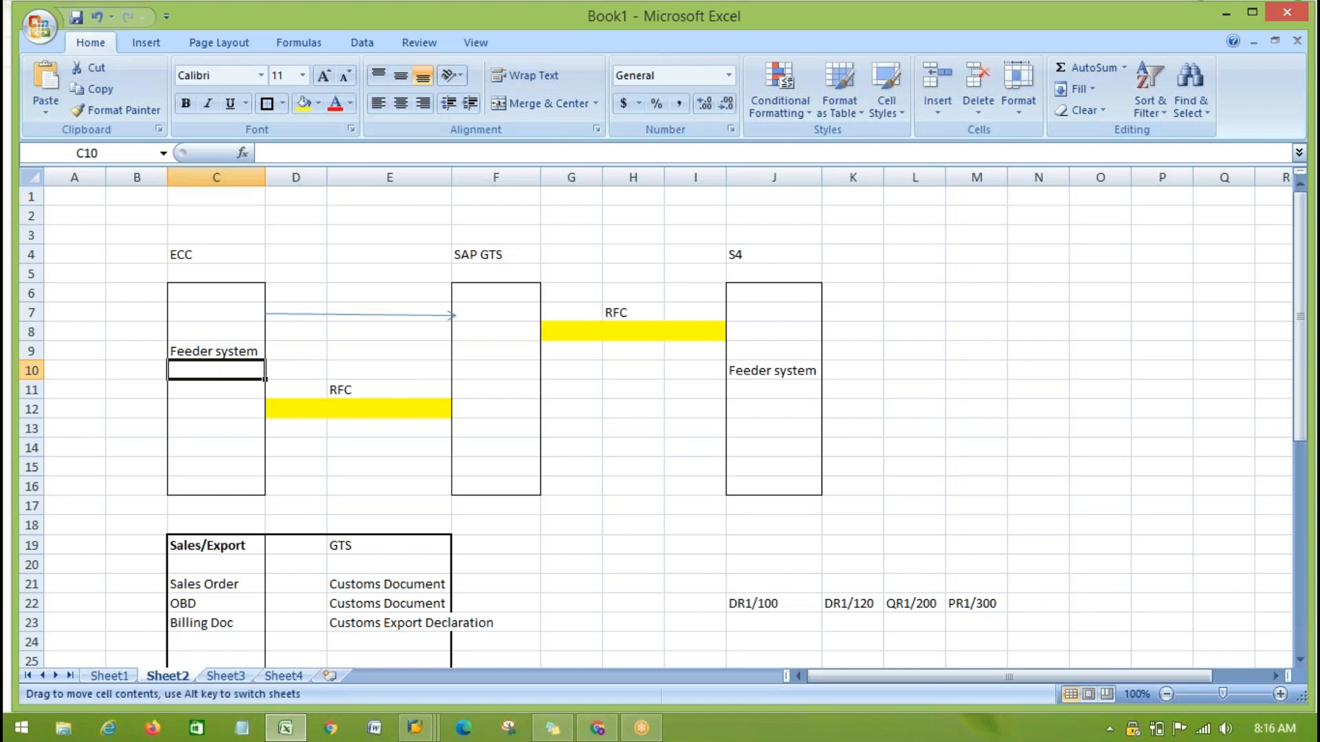
drag(198, 333, 200, 405)
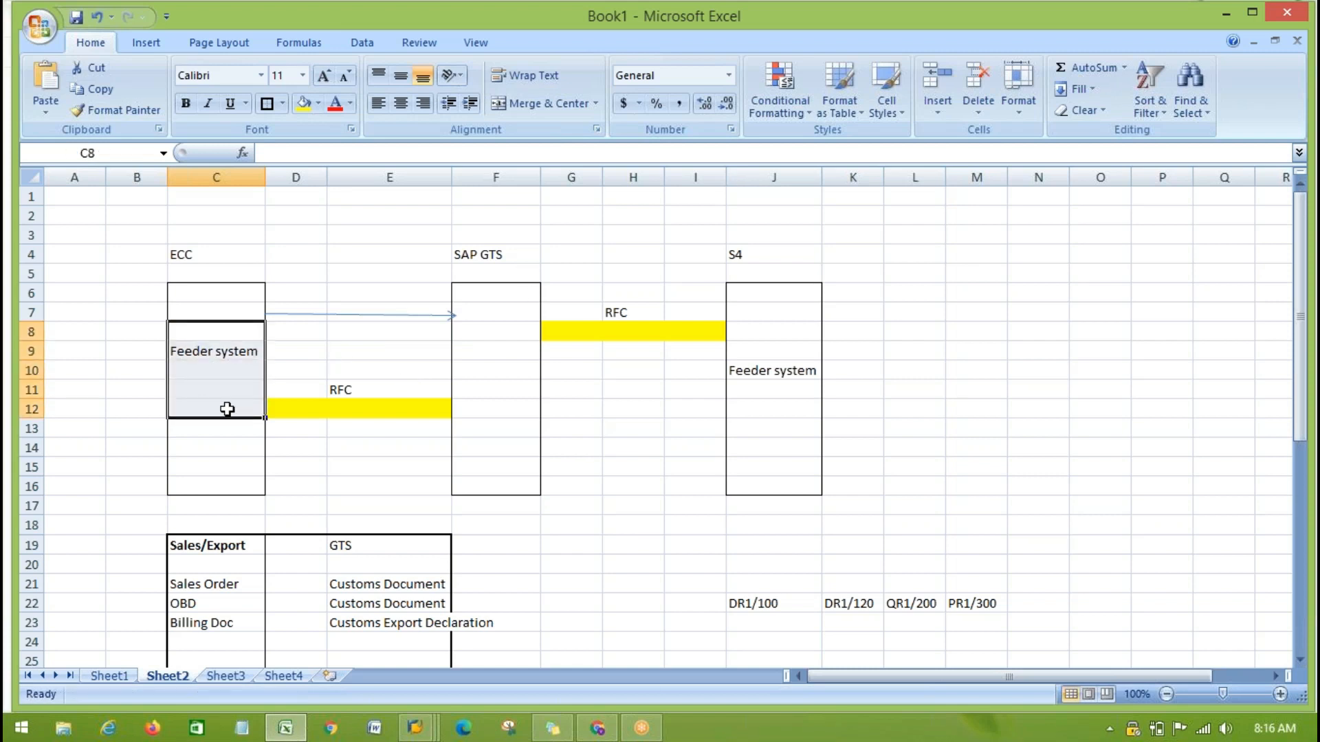
drag(491, 330, 504, 411)
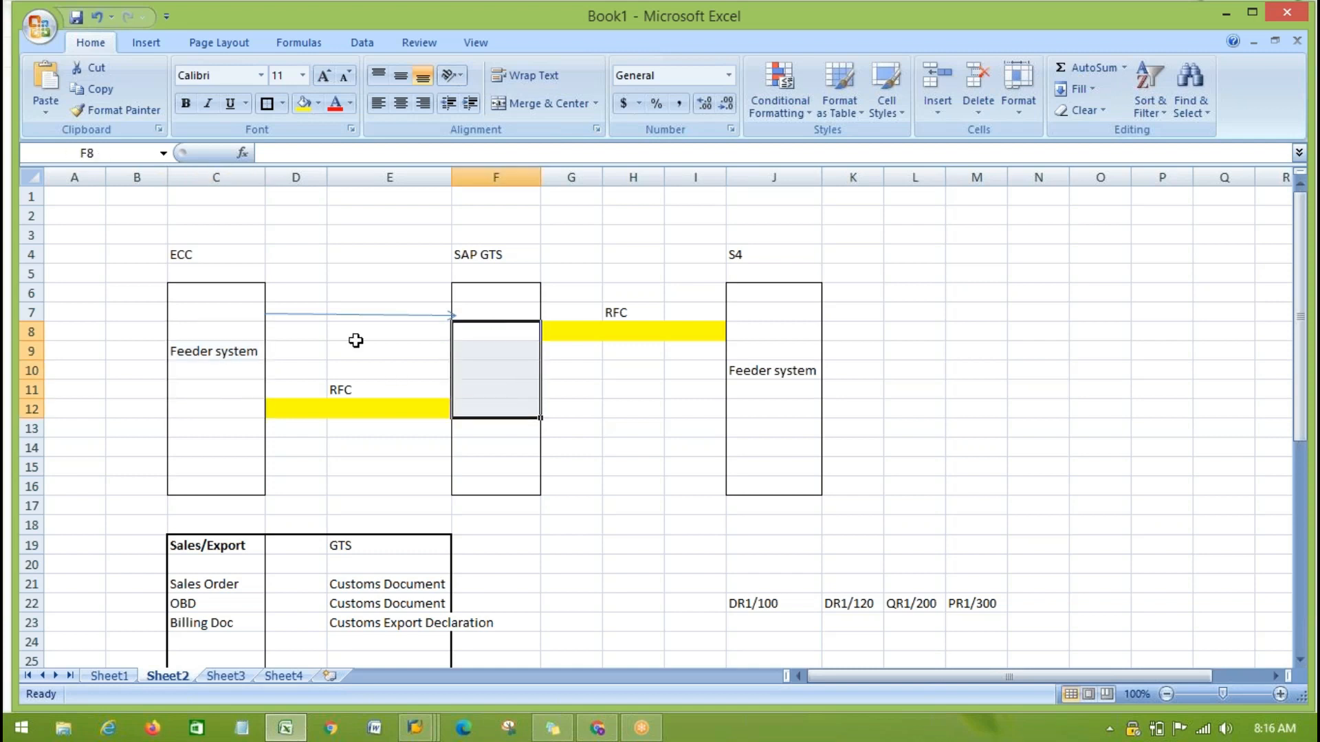
Draw a straight return arrow in row 9 from the SAP GTS box to the ECC feeder system box.
click(147, 43)
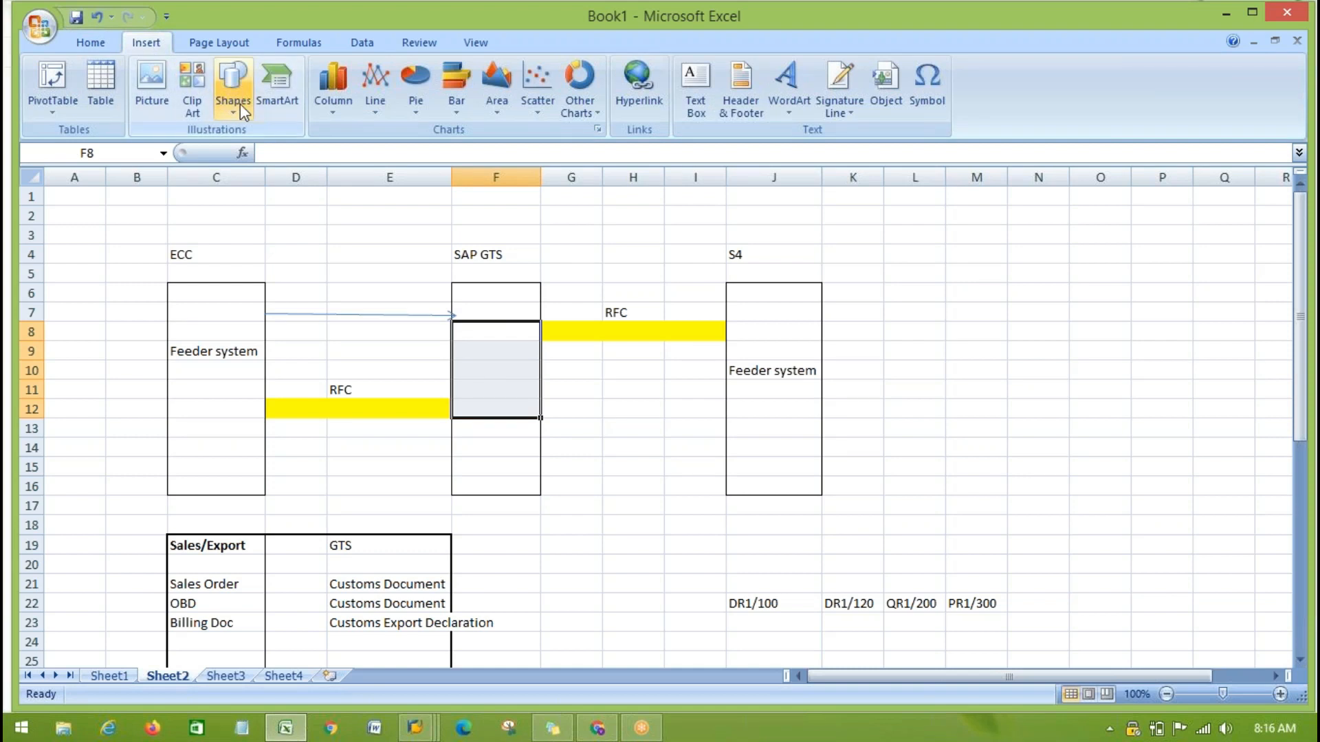
click(240, 105)
click(242, 206)
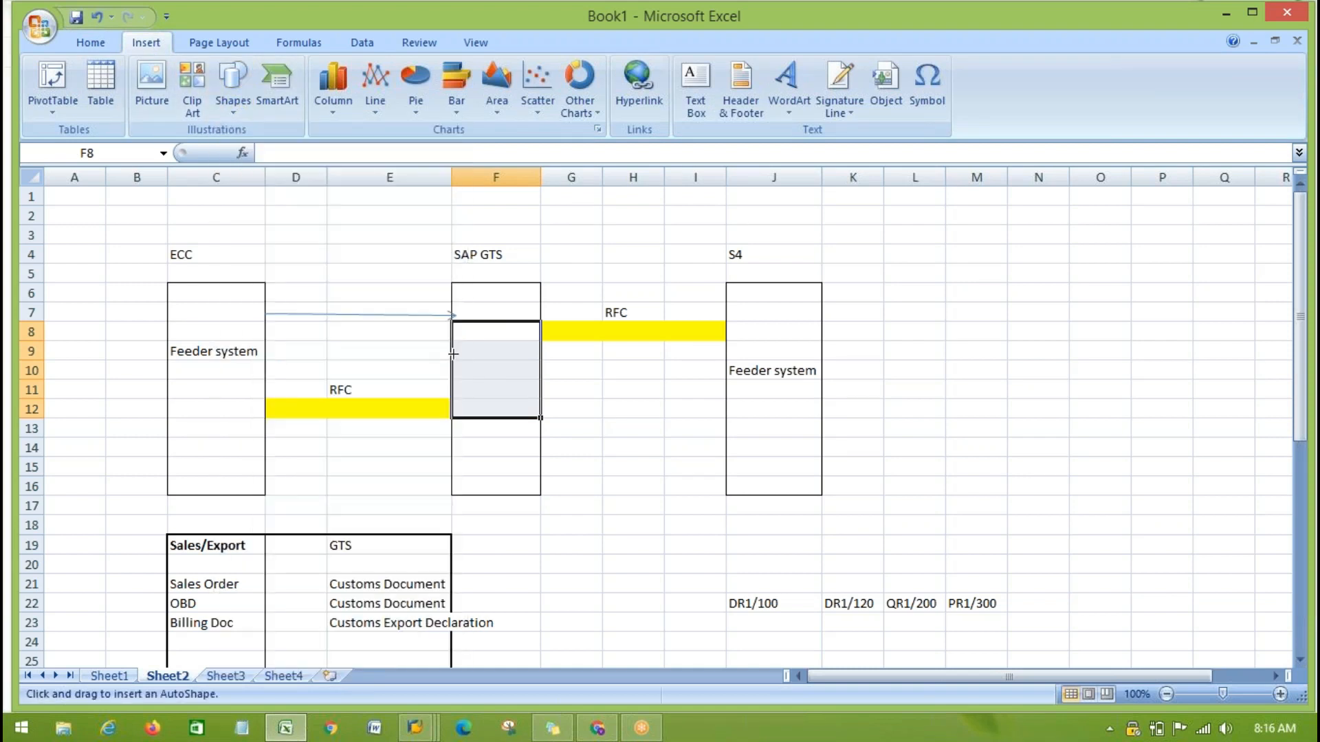
drag(451, 354, 263, 351)
click(482, 334)
click(486, 352)
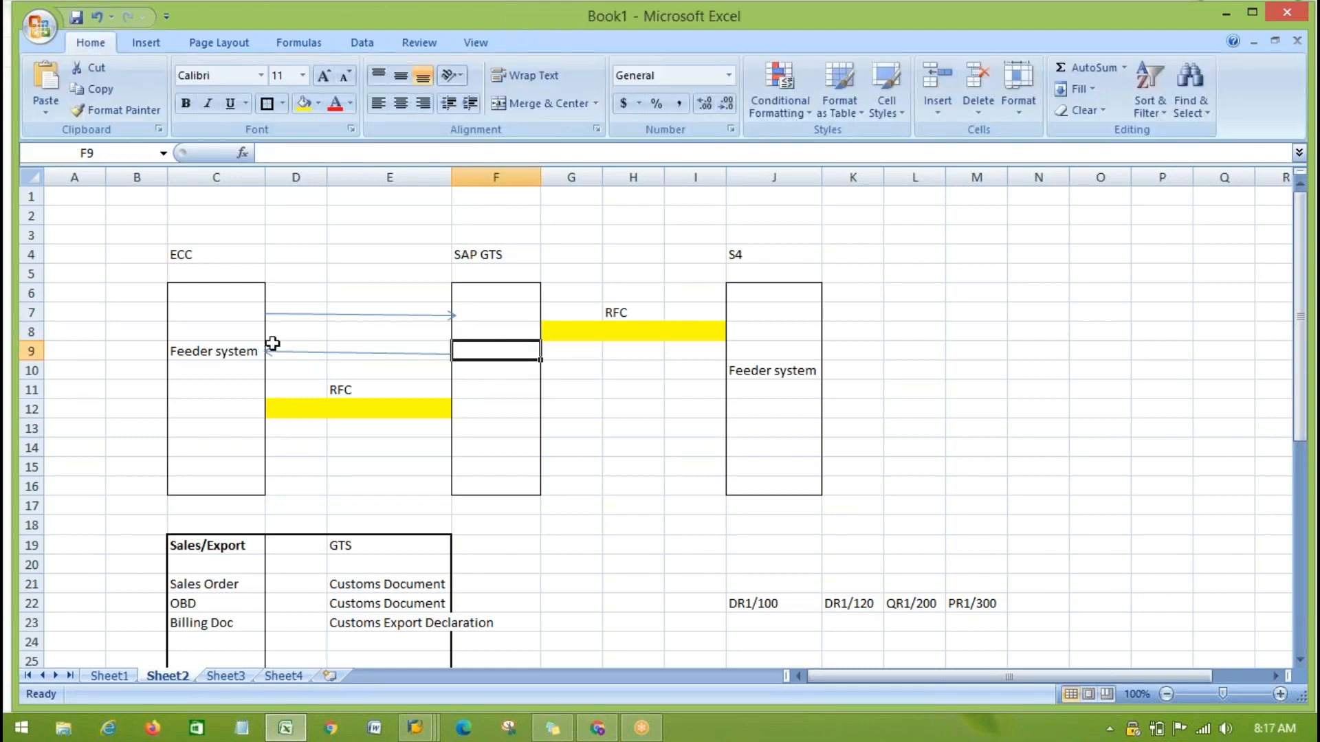
click(199, 353)
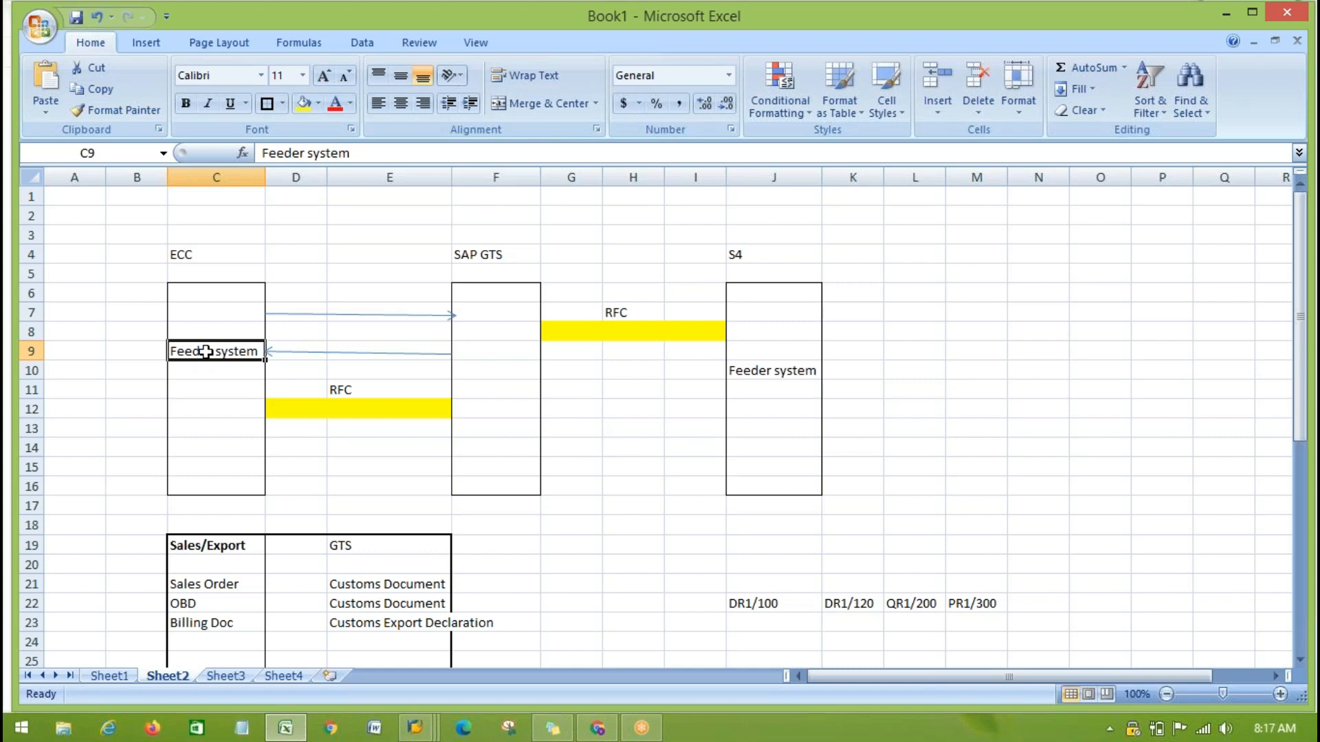
Return to the SAP distribution model and expand the ECC-GTS model view through its sender and GTS Logical System to the assigned BAPI.
key(alt+Tab)
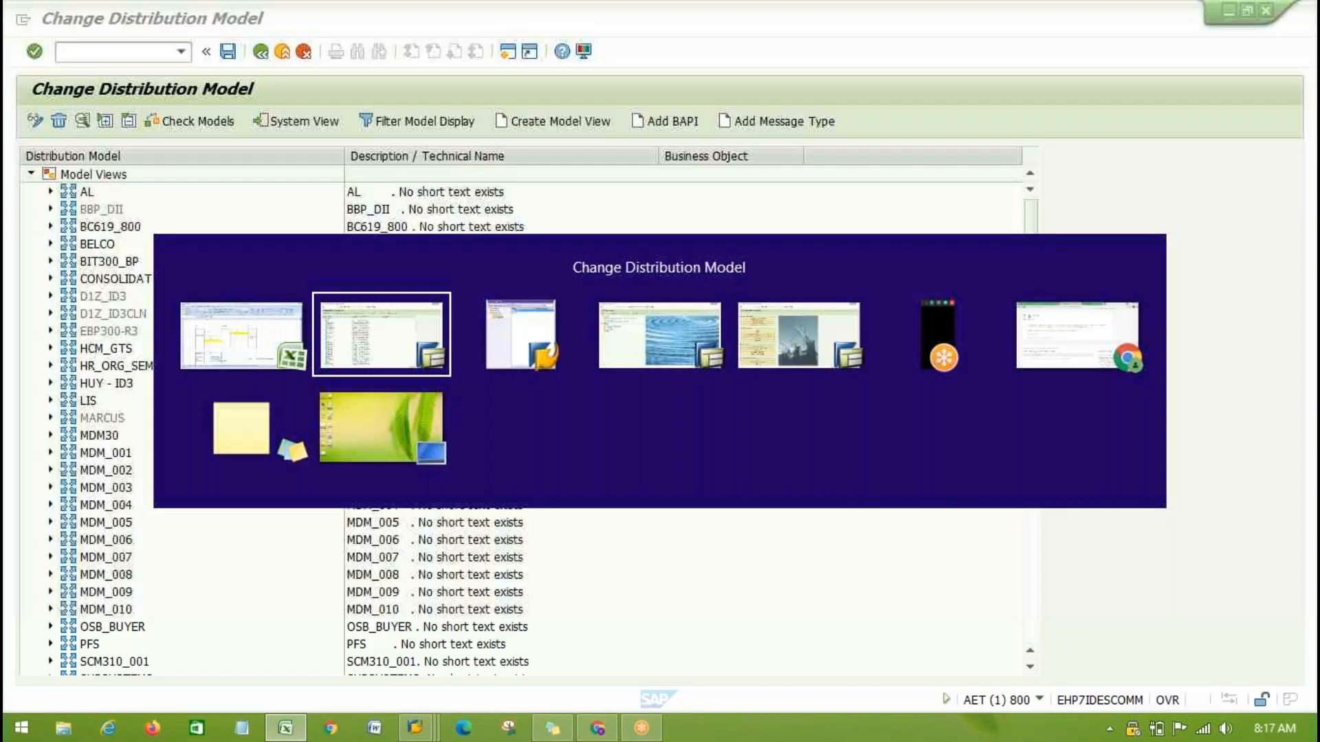
drag(1038, 240, 1038, 448)
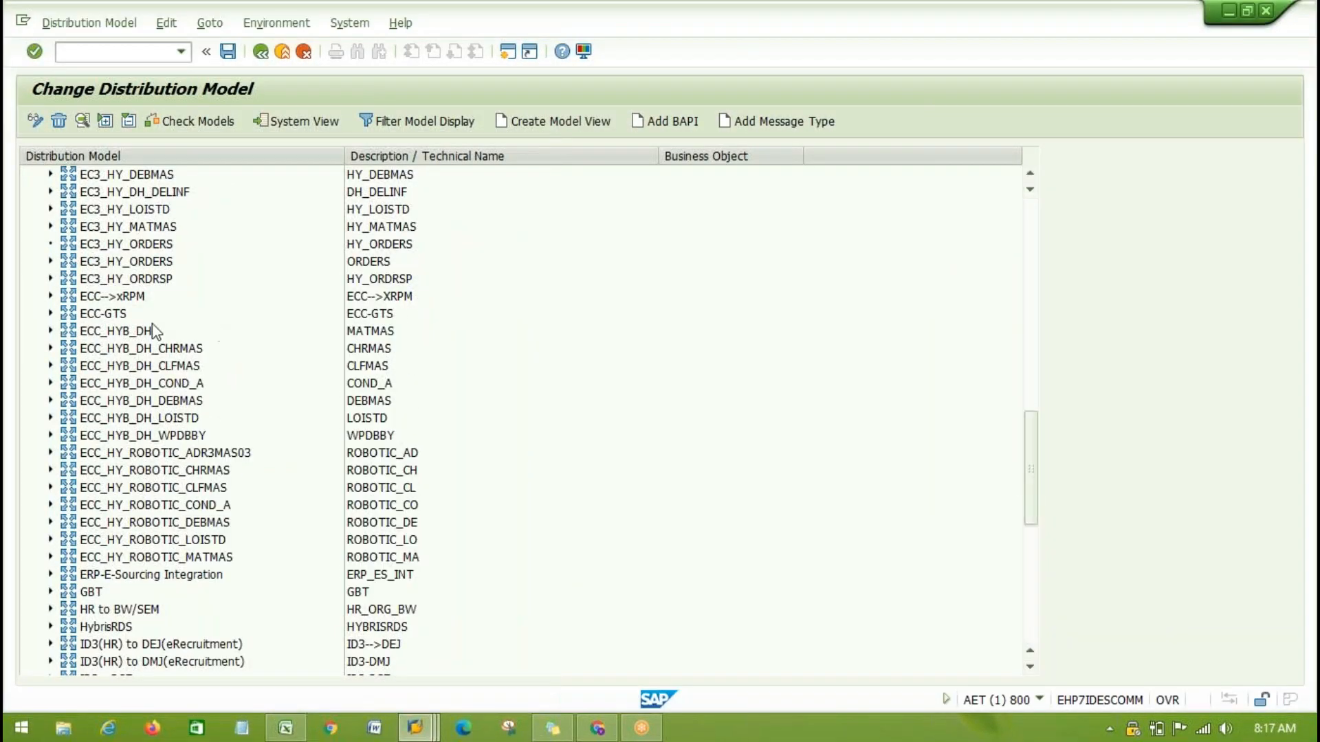
click(49, 315)
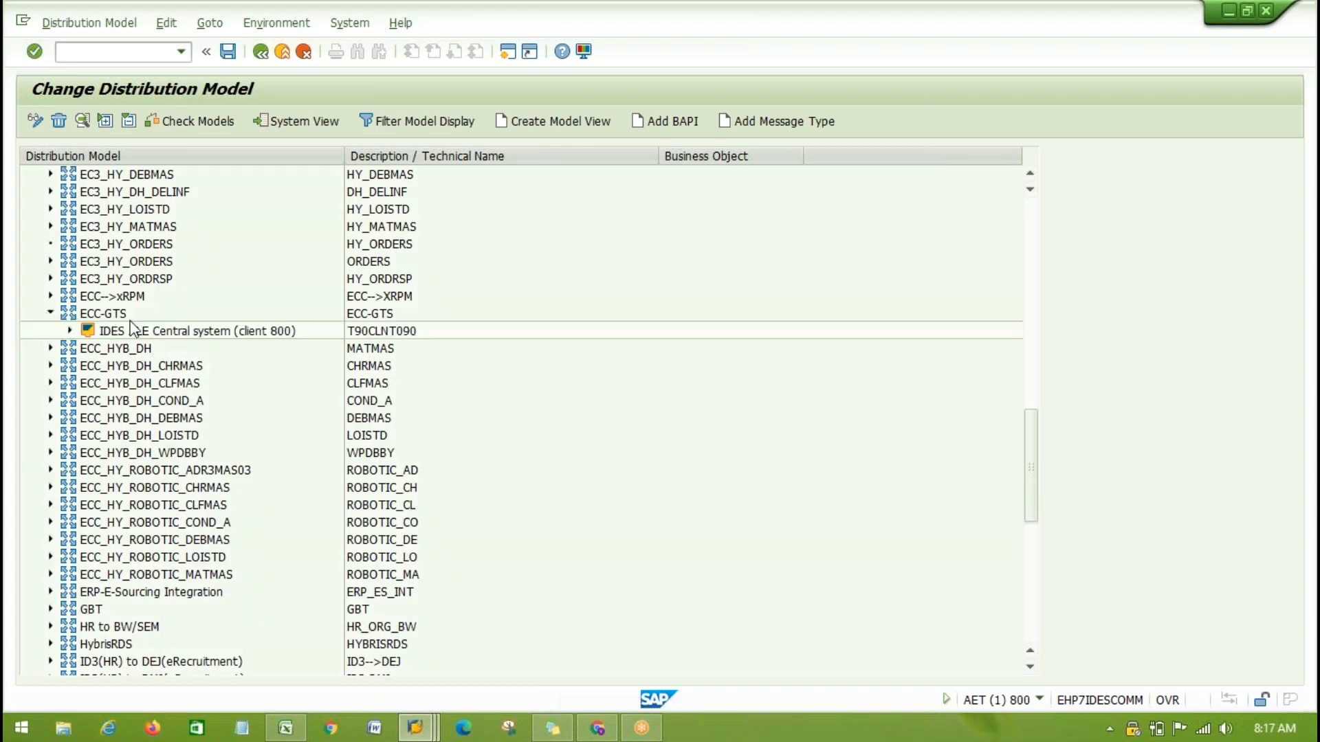
click(380, 334)
click(69, 330)
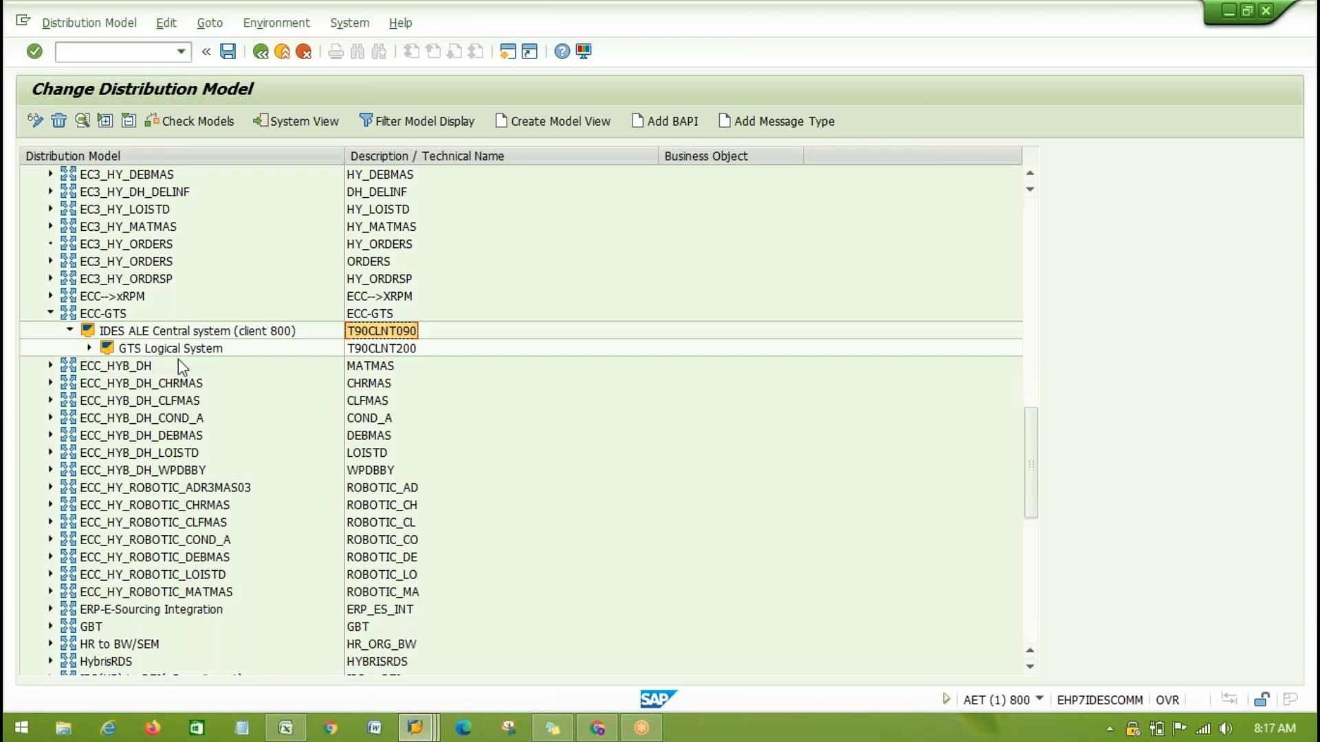
click(180, 351)
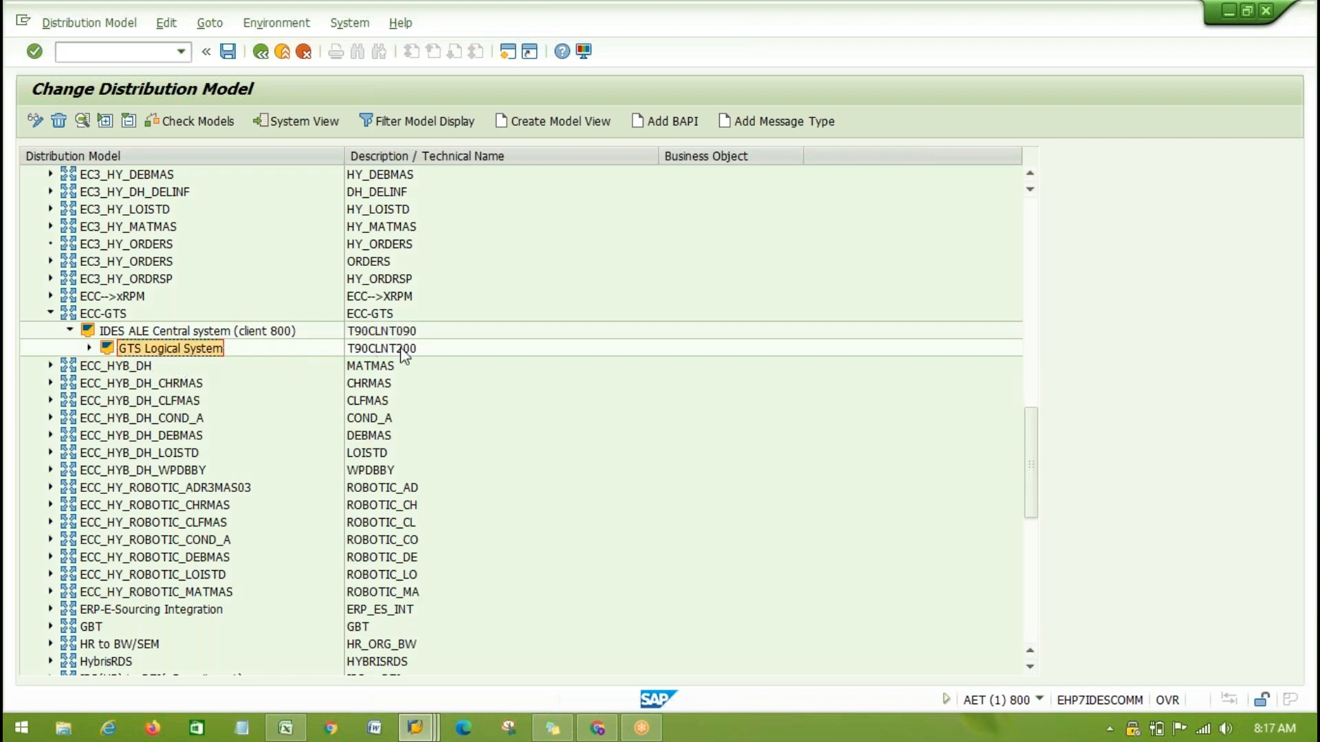
click(88, 348)
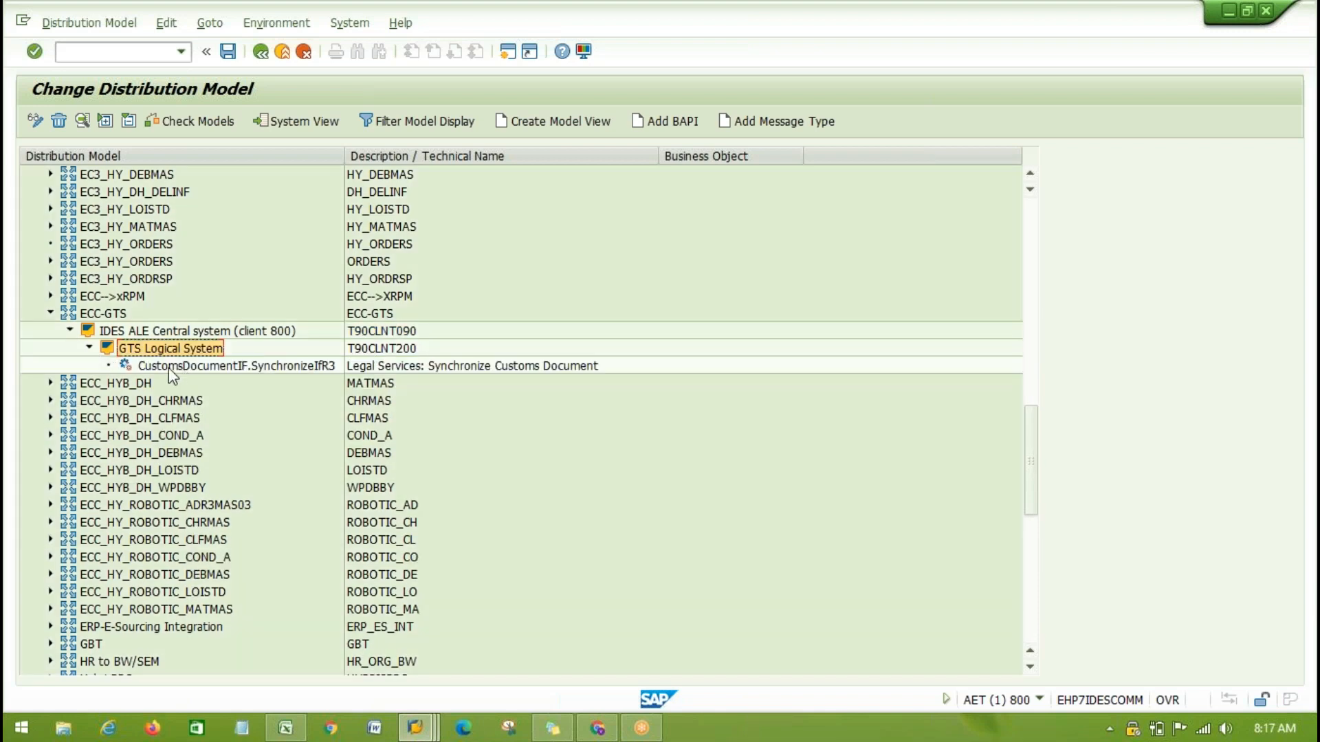
Examine the object name and method name in the details of the BAPI under GTS Logical System, and close the details.
click(168, 368)
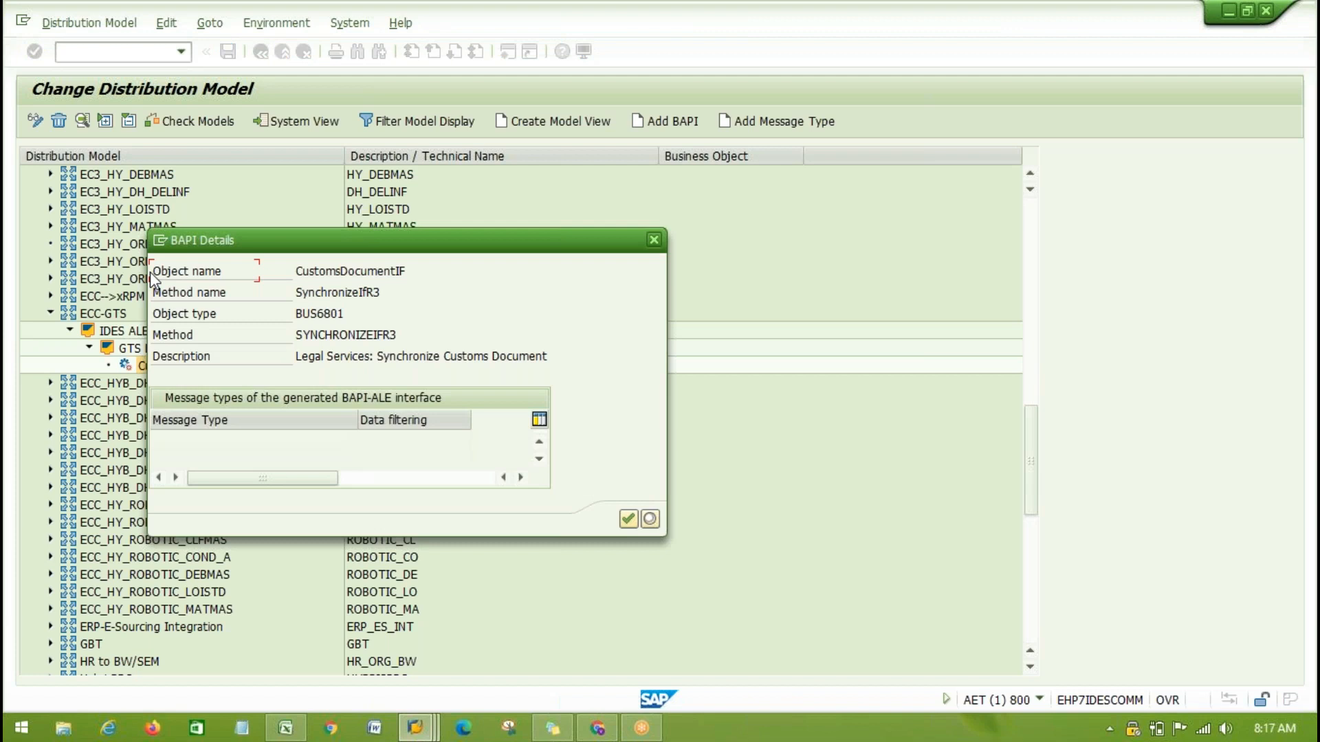
drag(297, 271, 428, 274)
click(429, 275)
drag(153, 294, 408, 292)
click(411, 292)
click(654, 240)
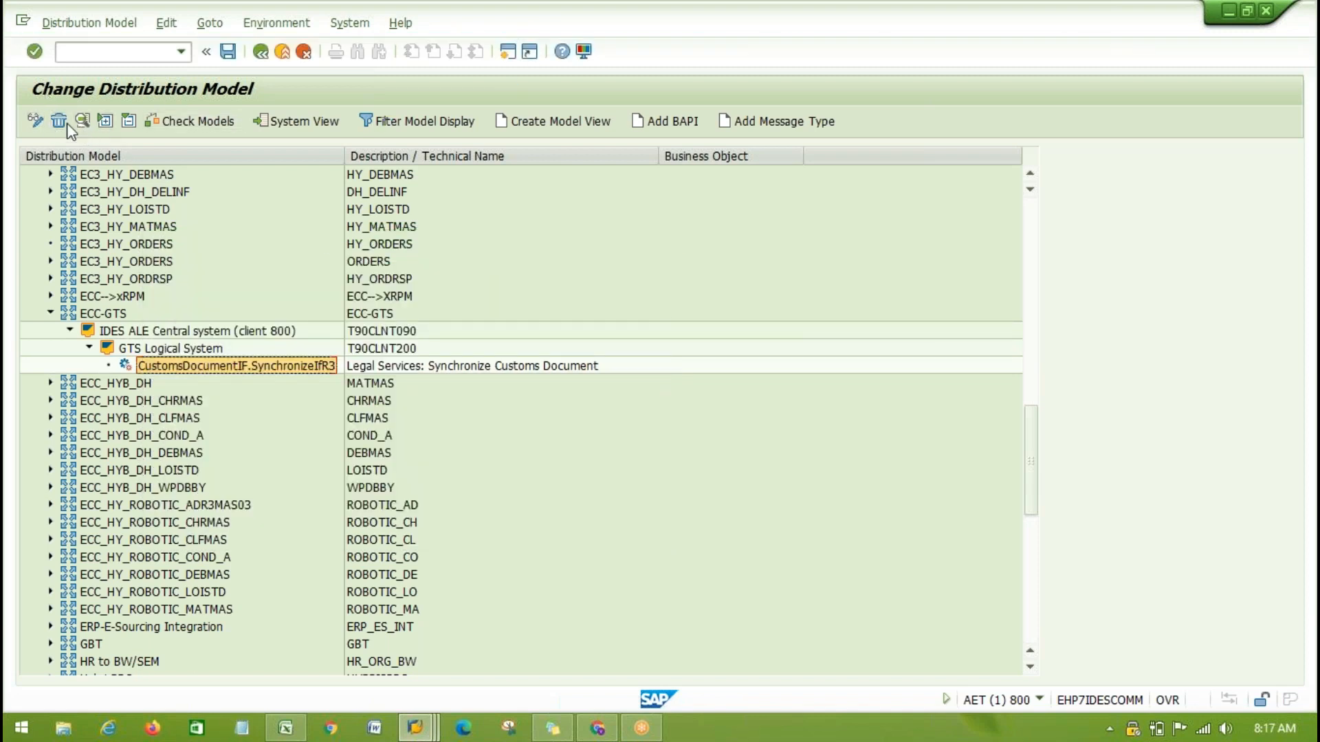
Create a model view with the short text ECC-GTS MV and the technical name EC-GT.
click(540, 126)
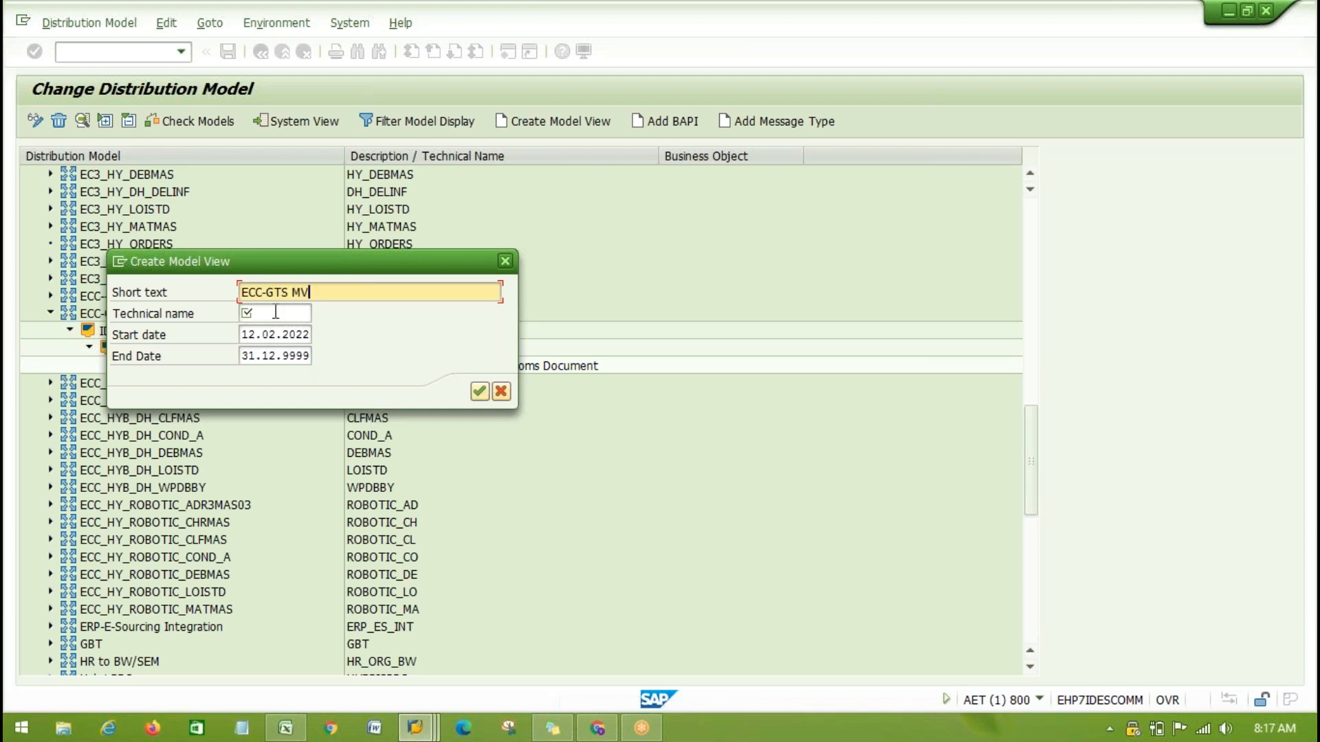
click(276, 312)
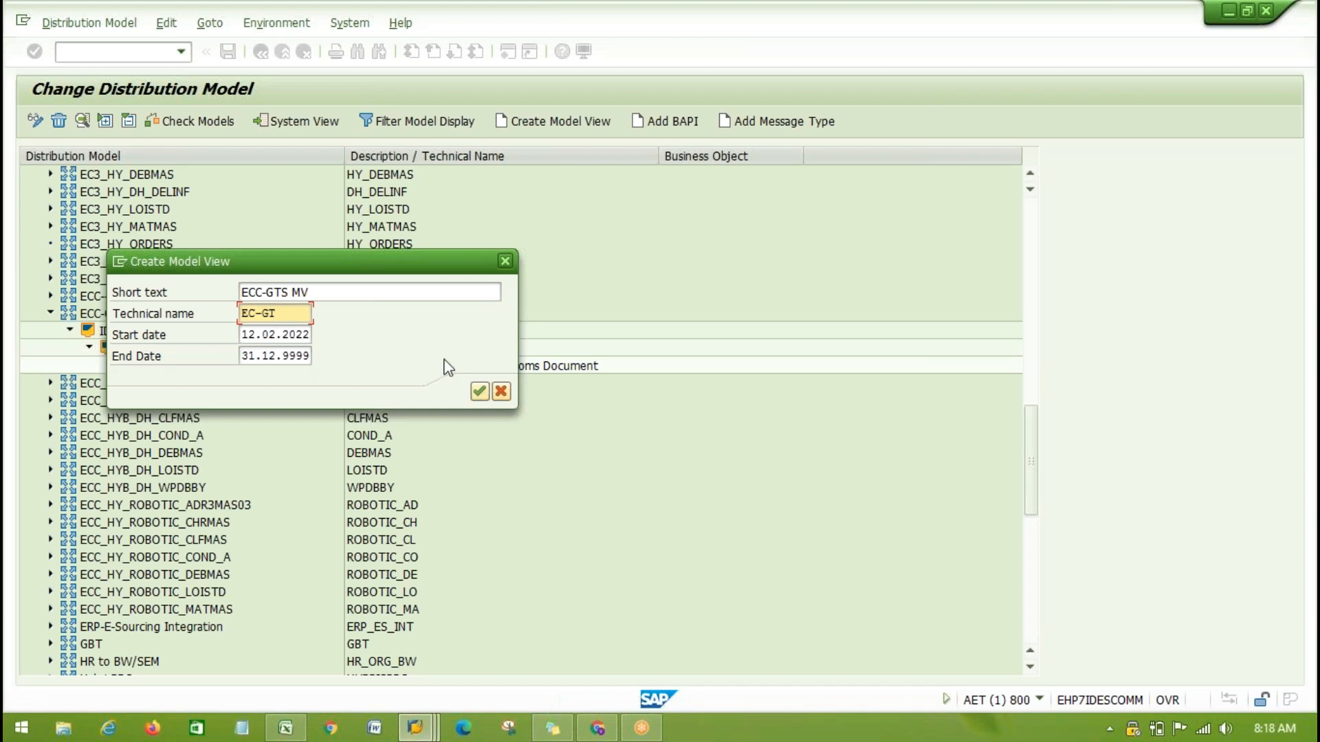
click(478, 394)
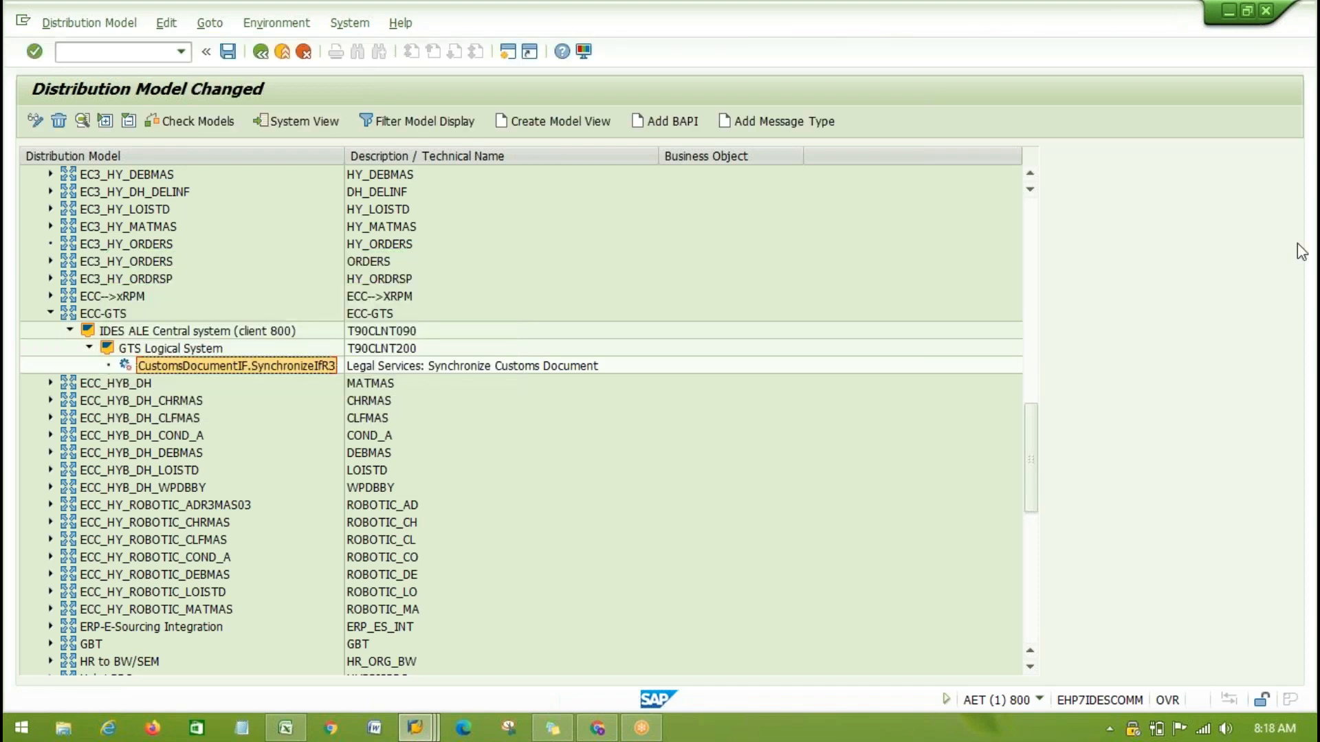
Start a BAPI assignment for the ECC-GTS MV model view with sender T90CLNT090 and receiver T90CLNT200.
drag(1033, 430, 1046, 601)
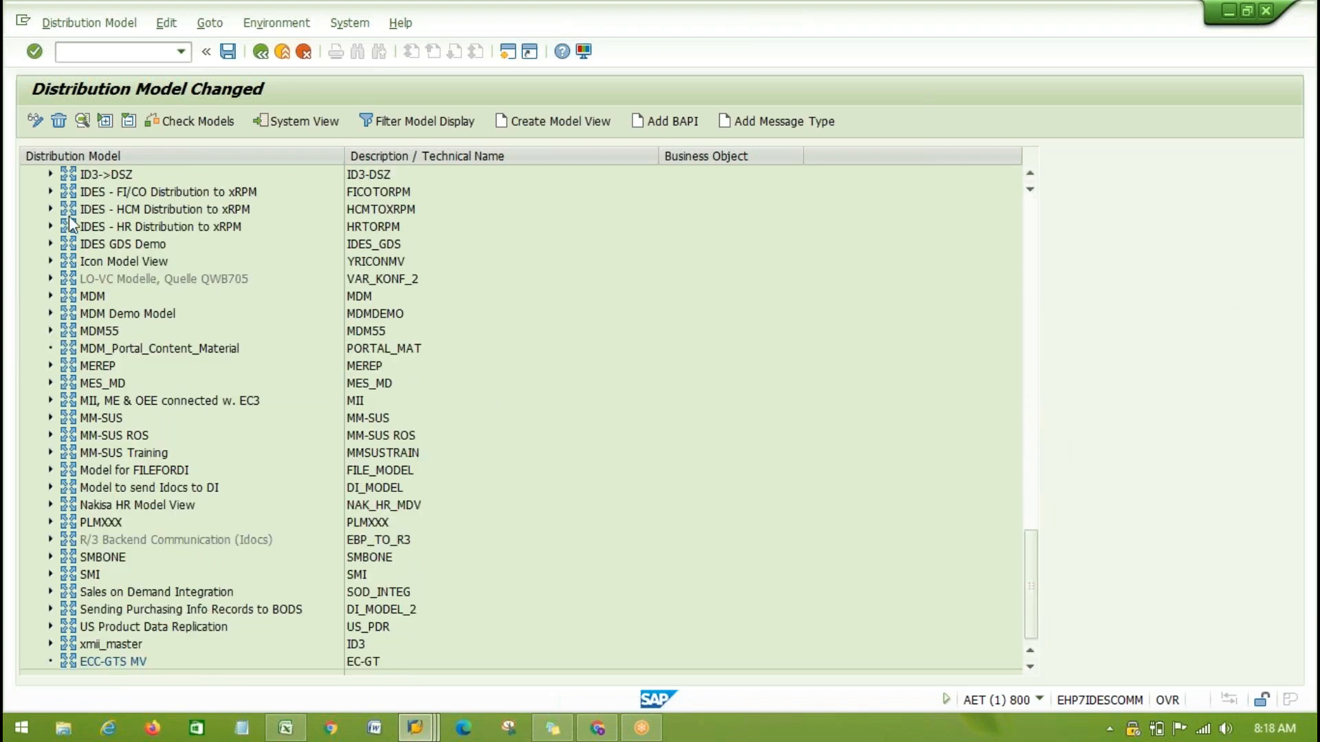
click(99, 662)
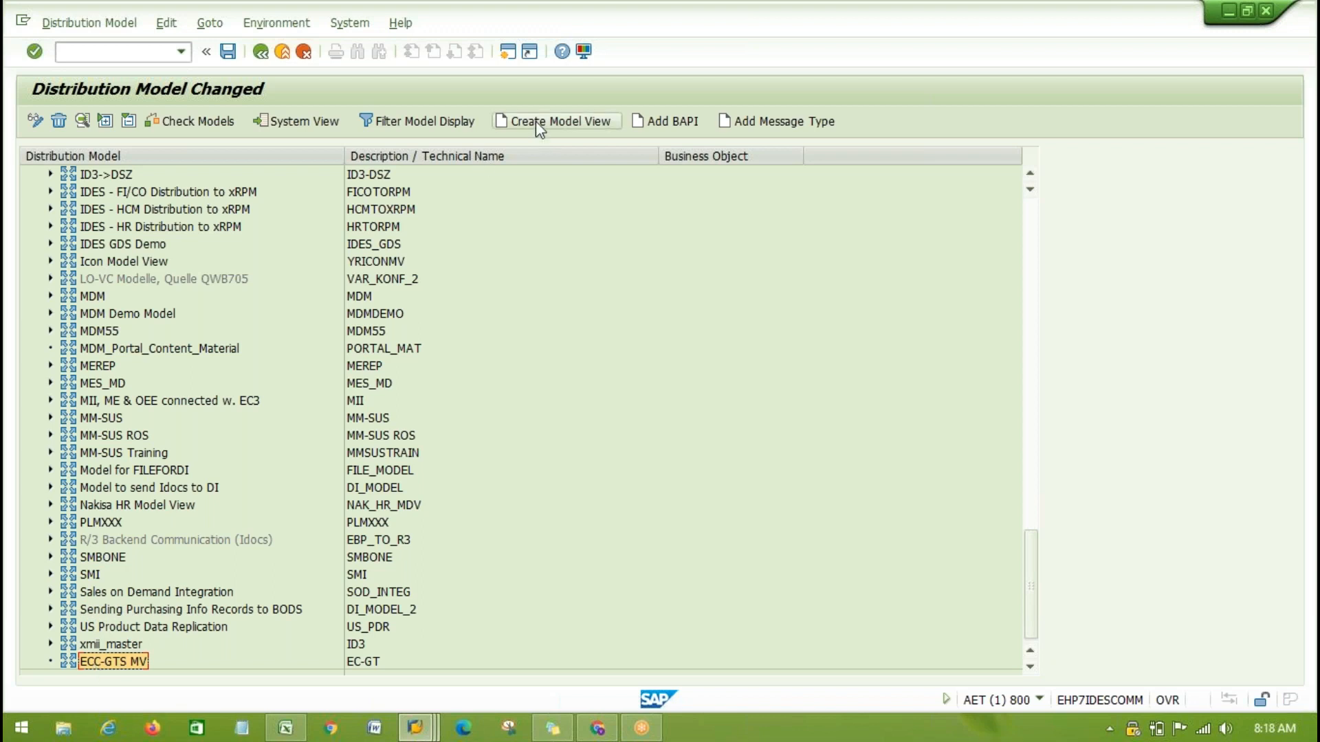
click(670, 121)
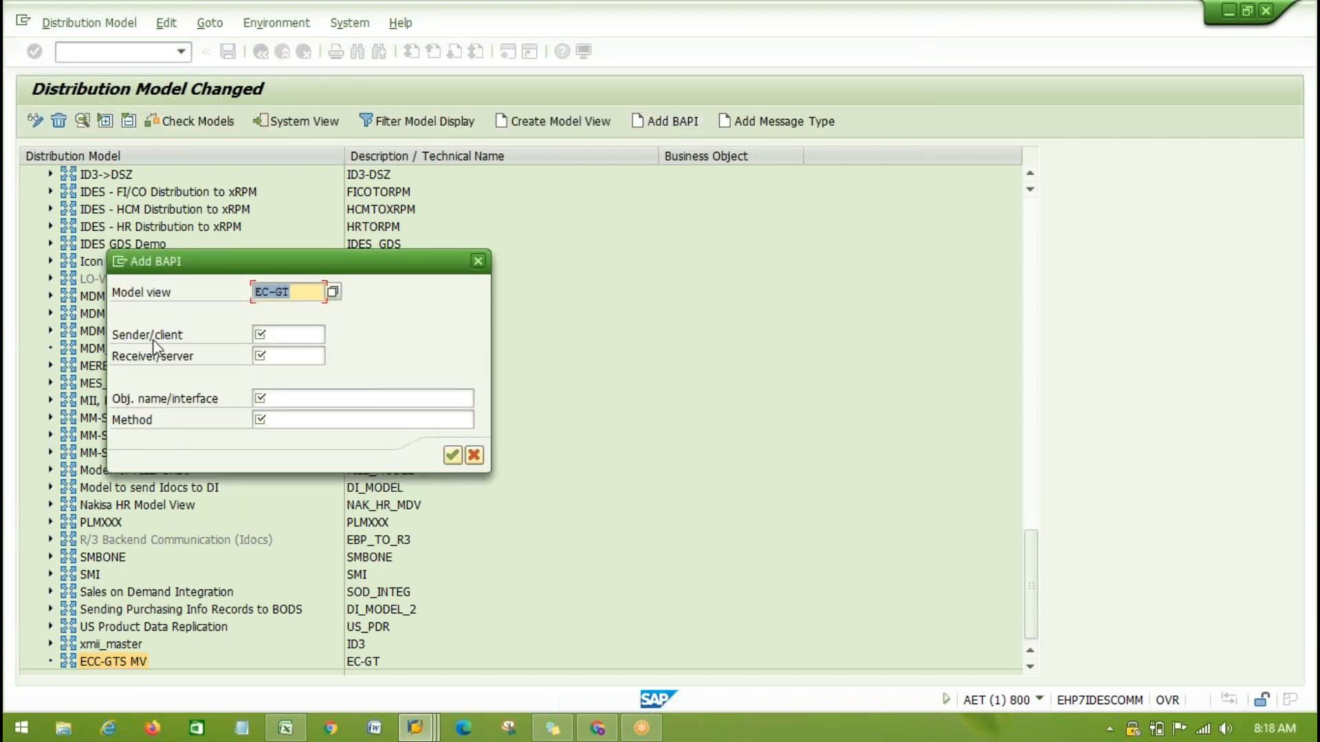
click(284, 334)
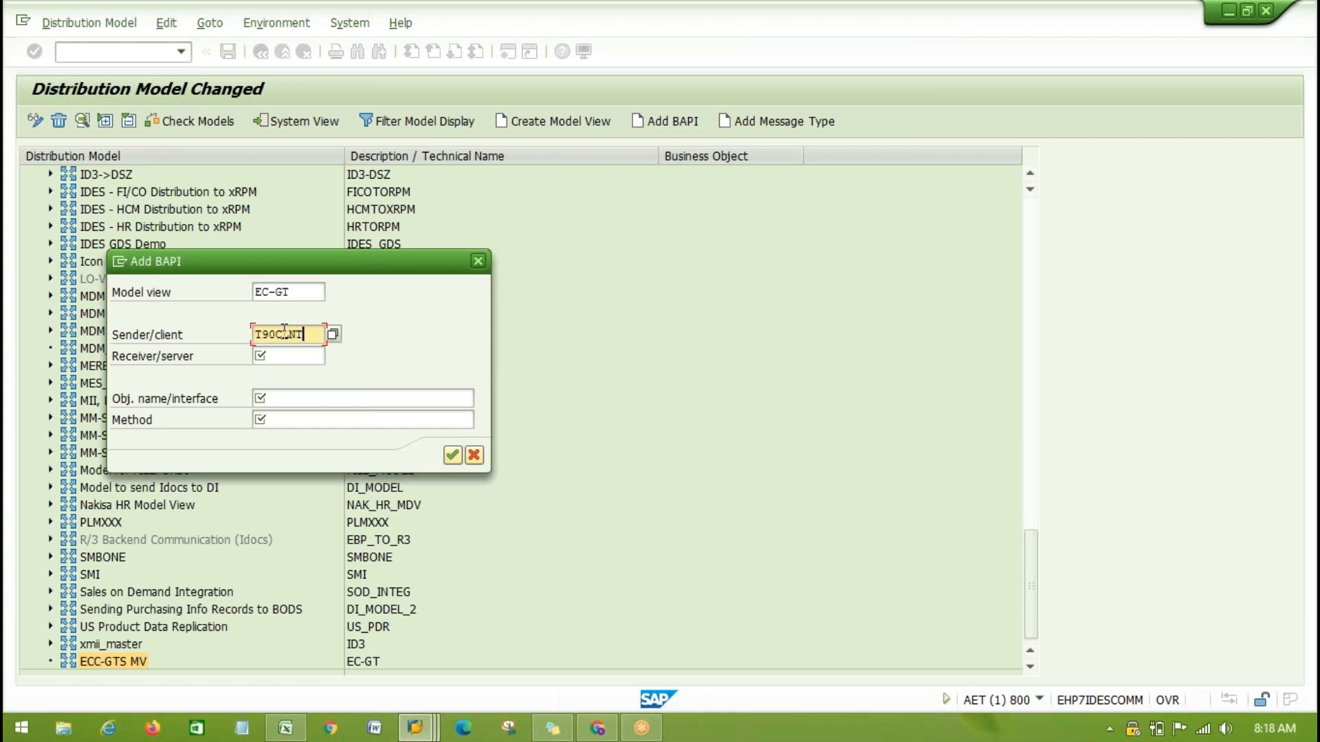
key(Tab)
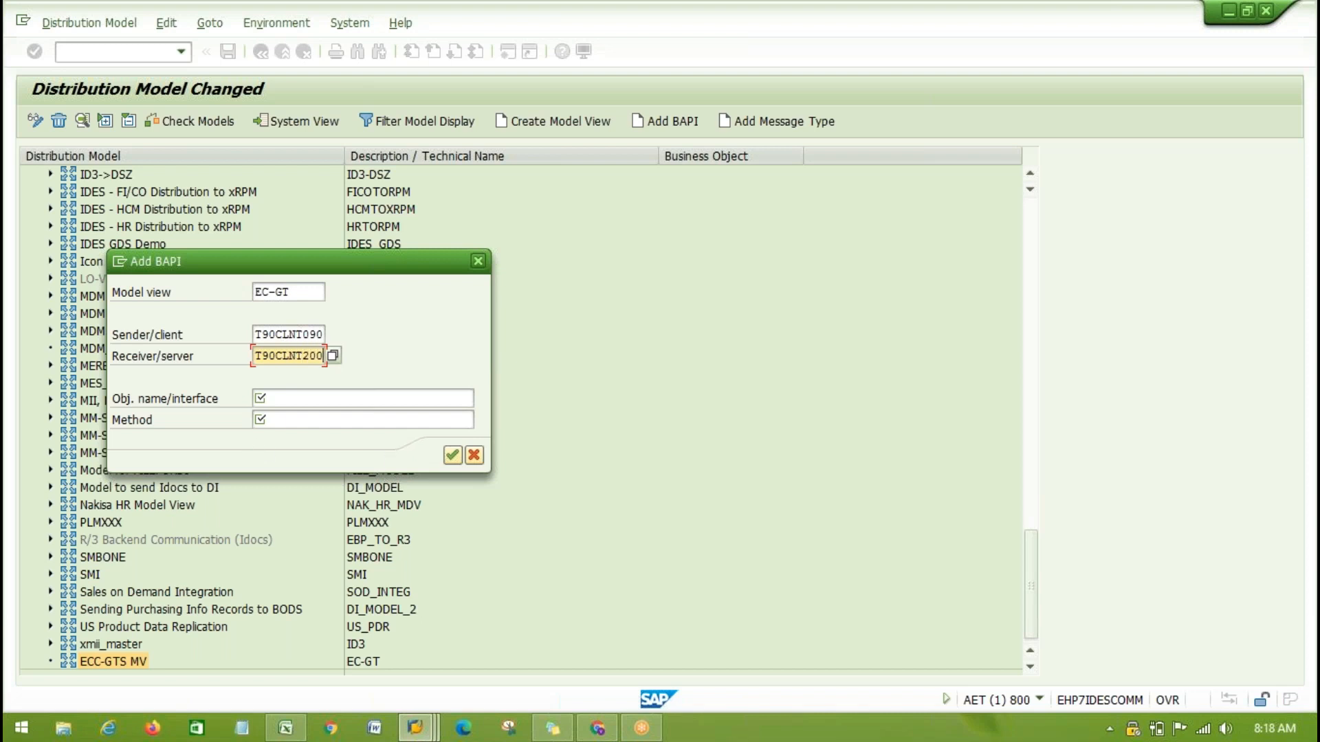
Locate CustomsDocumentIF among the possible object names for the BAPI, and close the list.
click(302, 400)
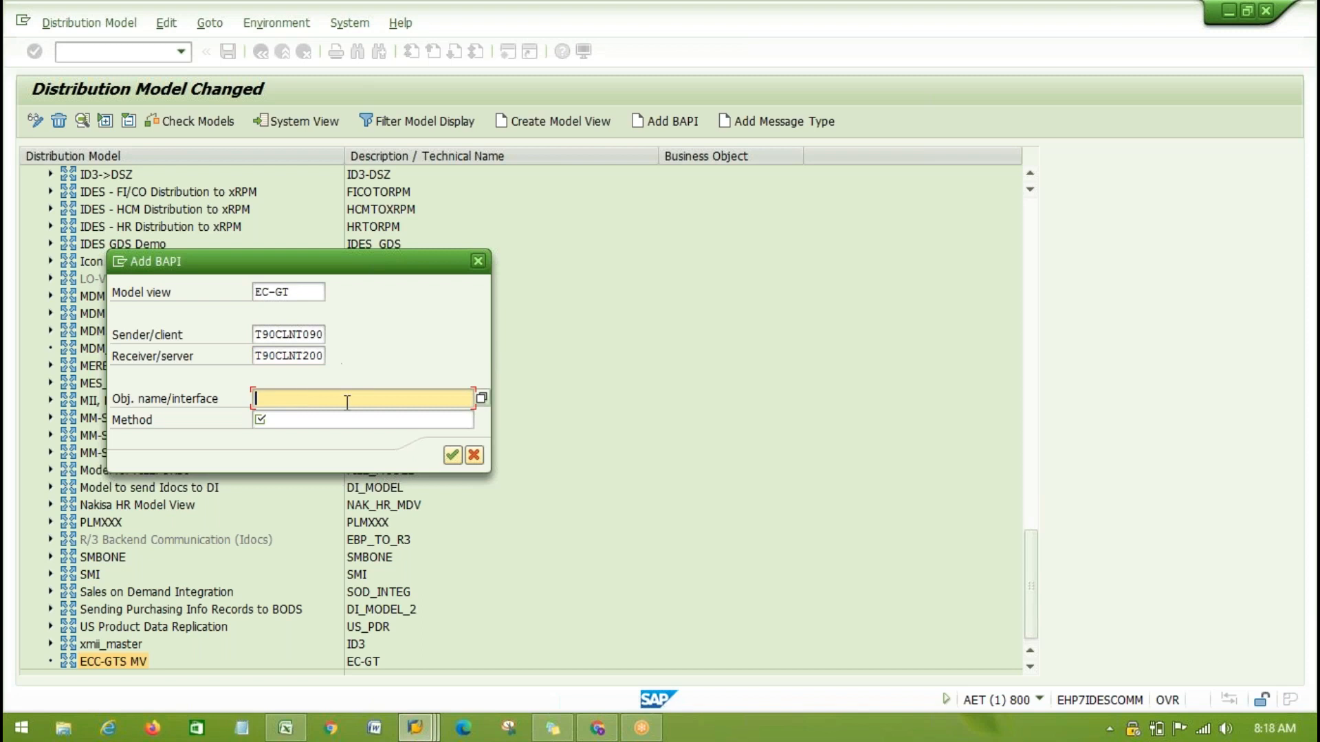
click(482, 398)
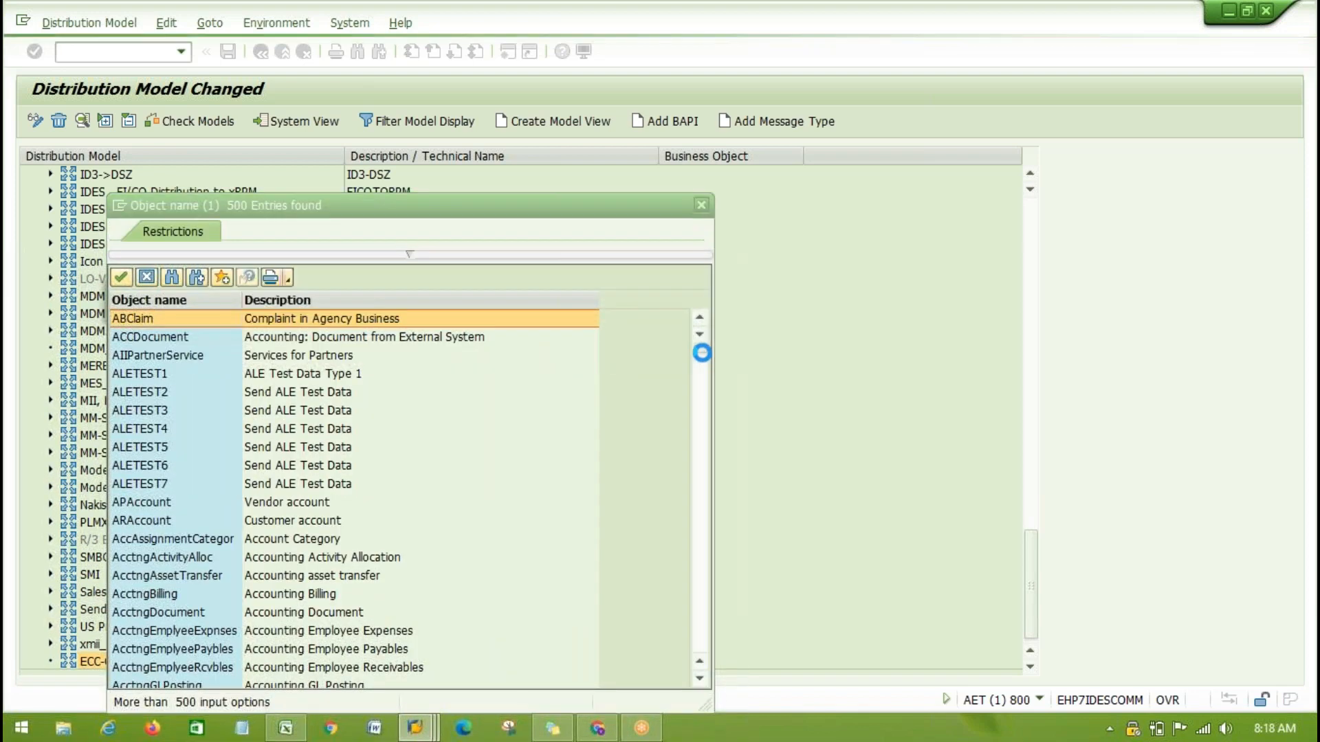
drag(701, 349, 699, 437)
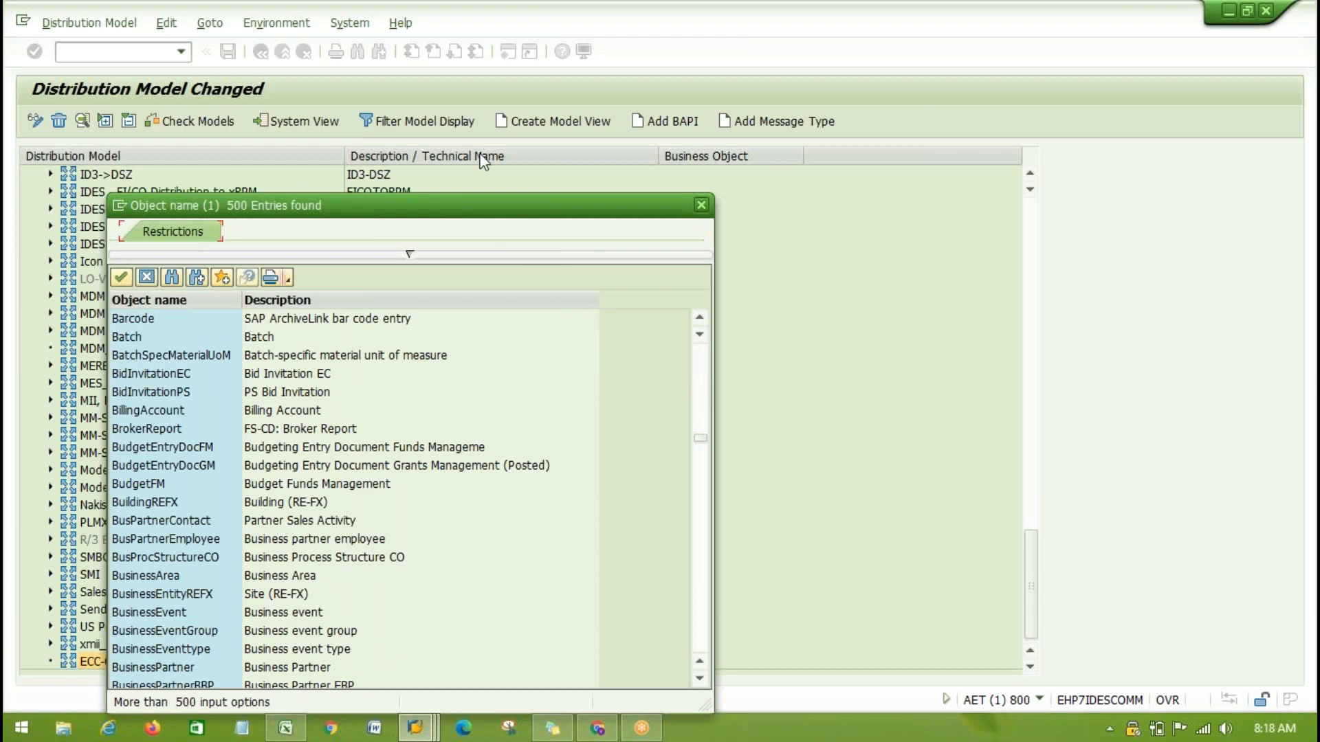
drag(443, 205, 551, 67)
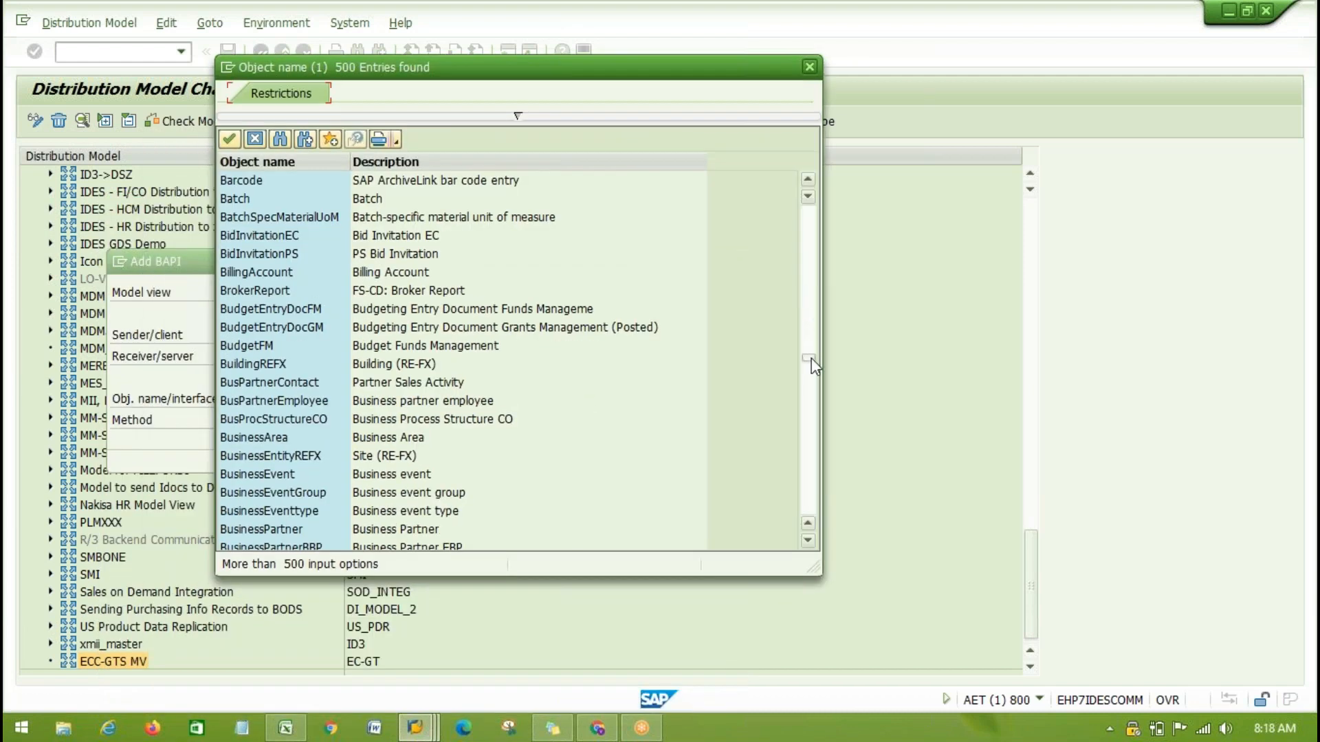
click(811, 363)
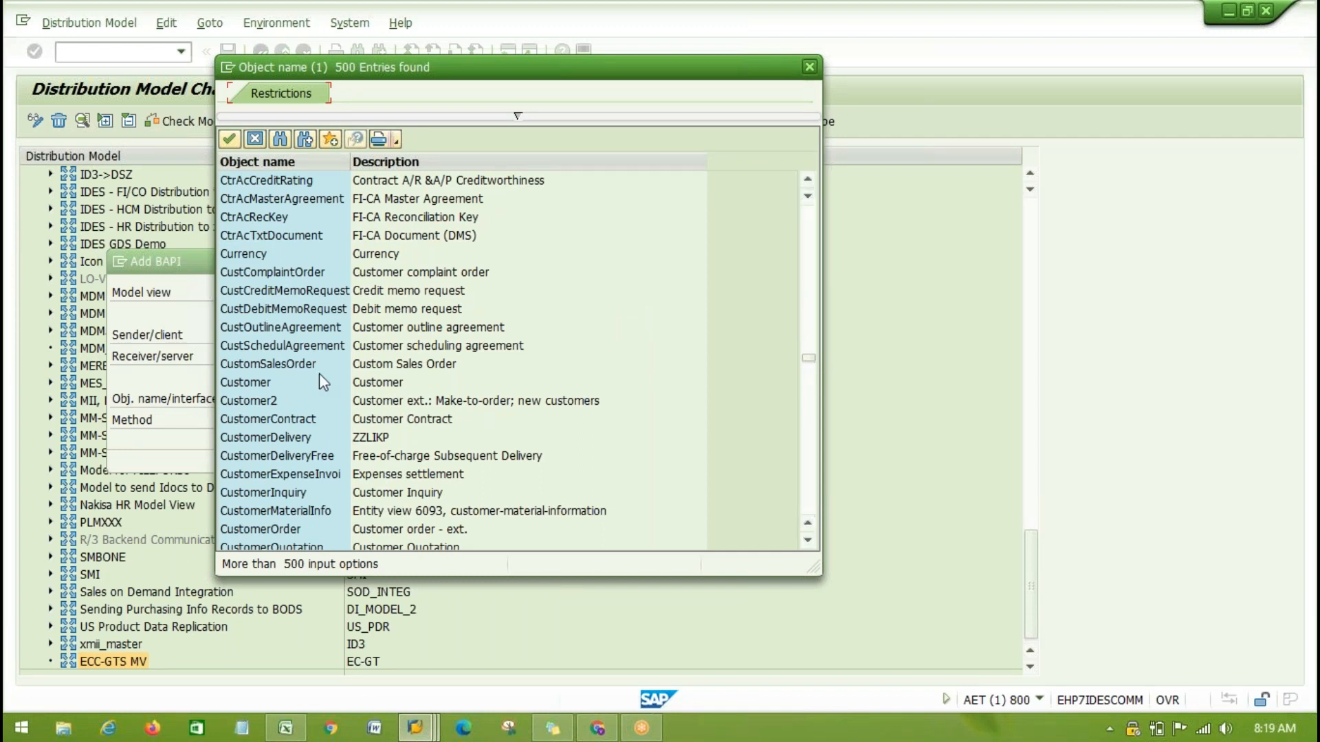
scroll(319, 382, down, 5)
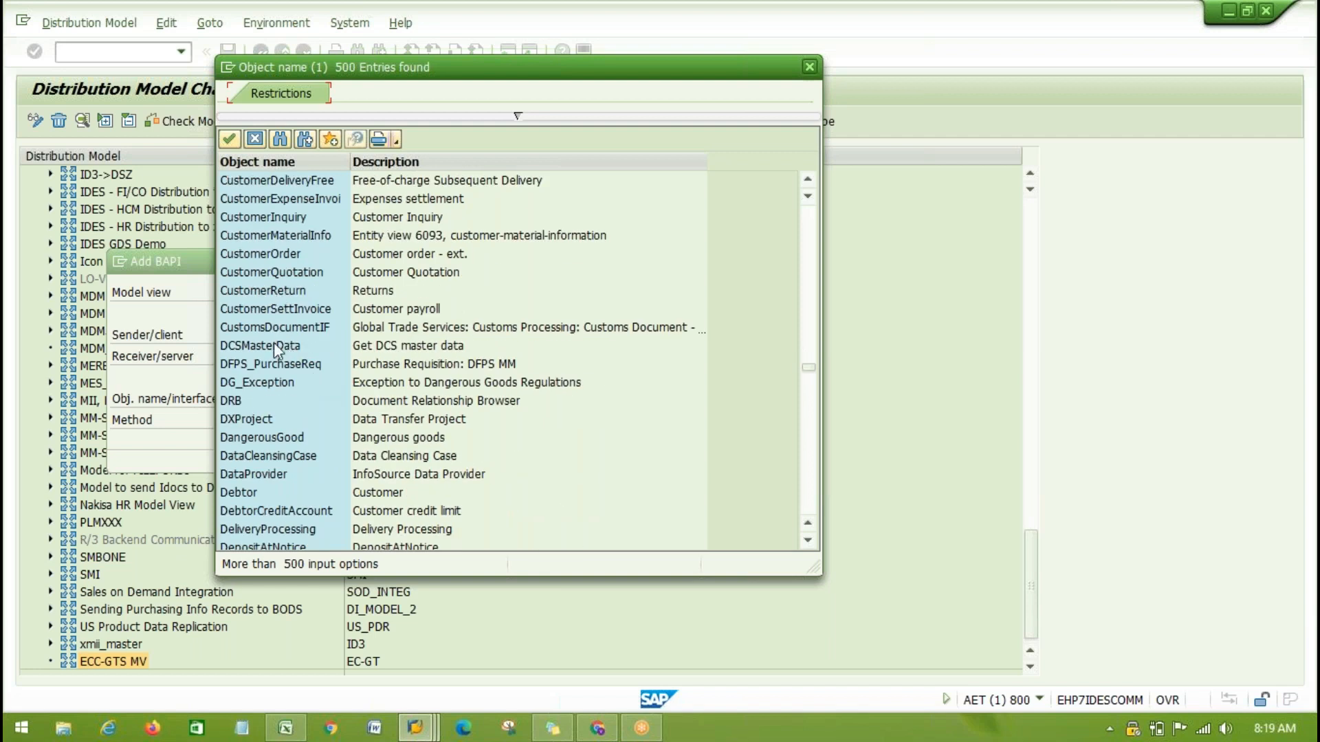
click(251, 332)
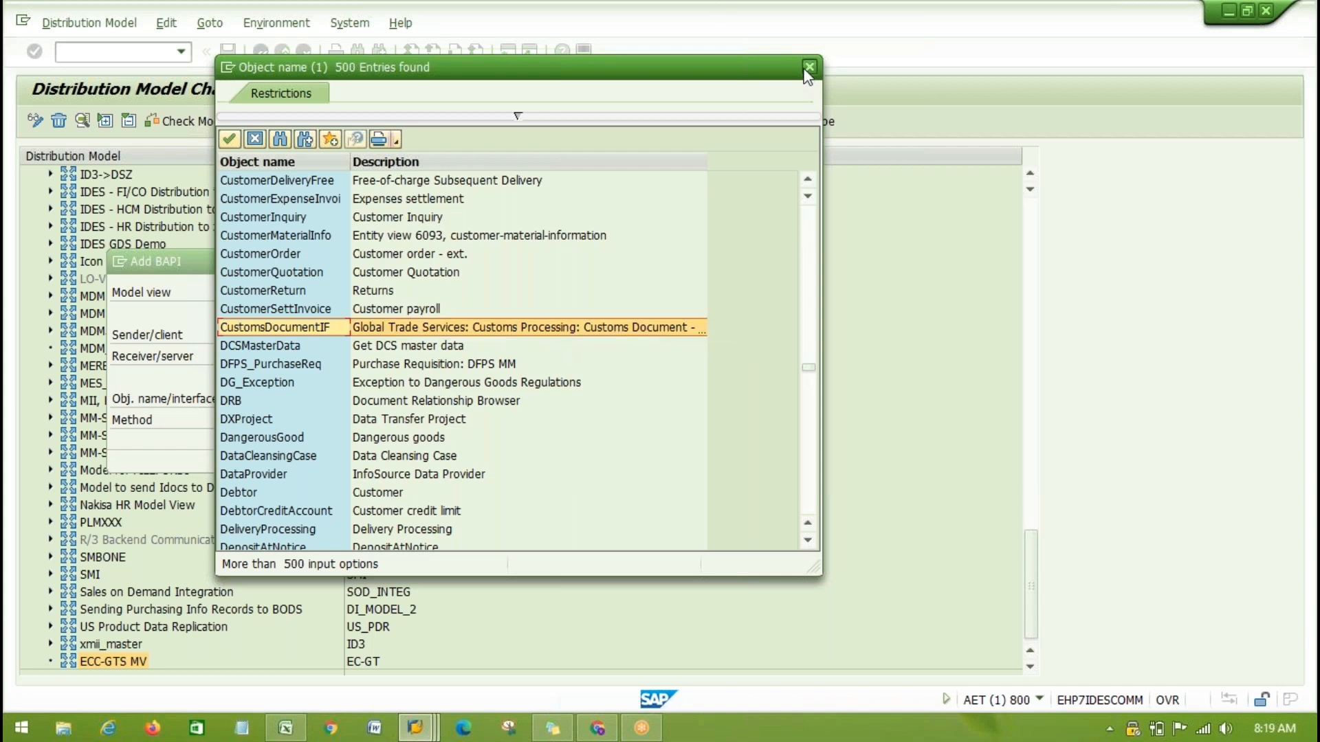
double_click(605, 327)
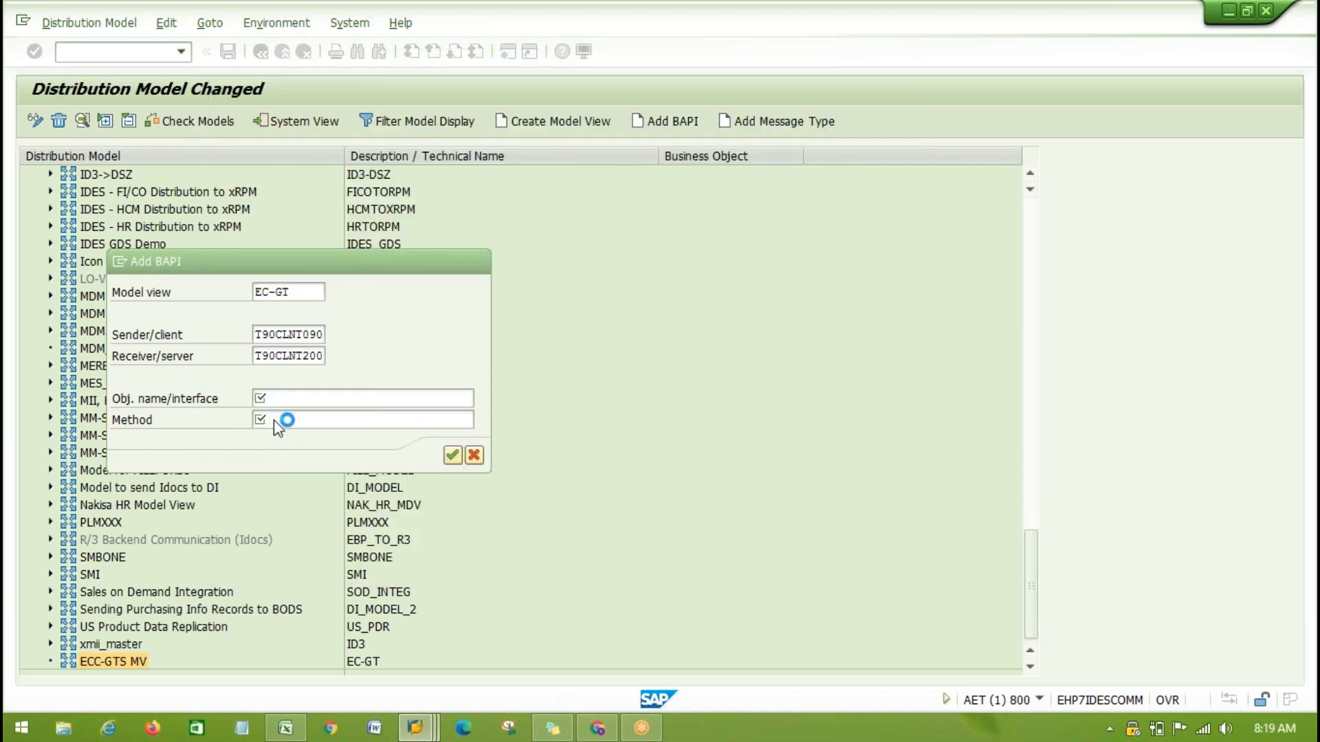
Search the possible BAPI methods without a maximum number of hits and look through the entries to the end.
click(275, 420)
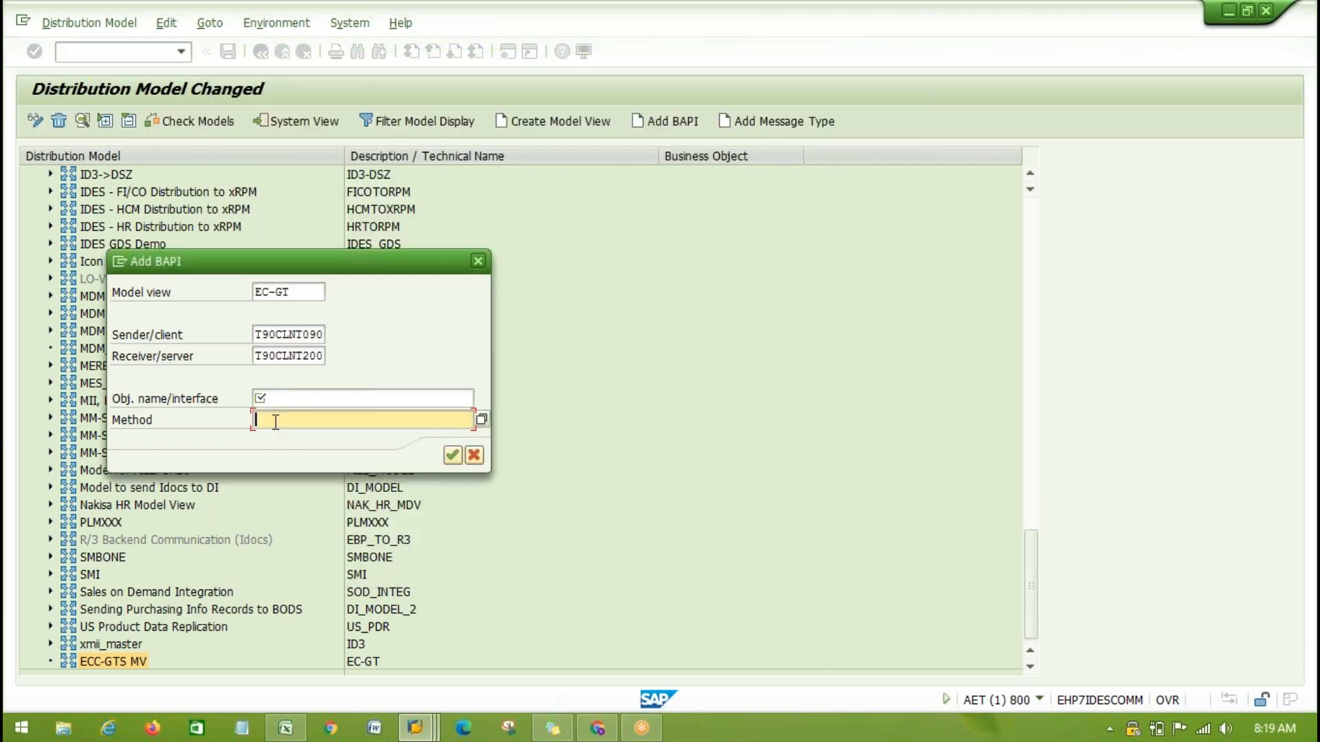
click(482, 420)
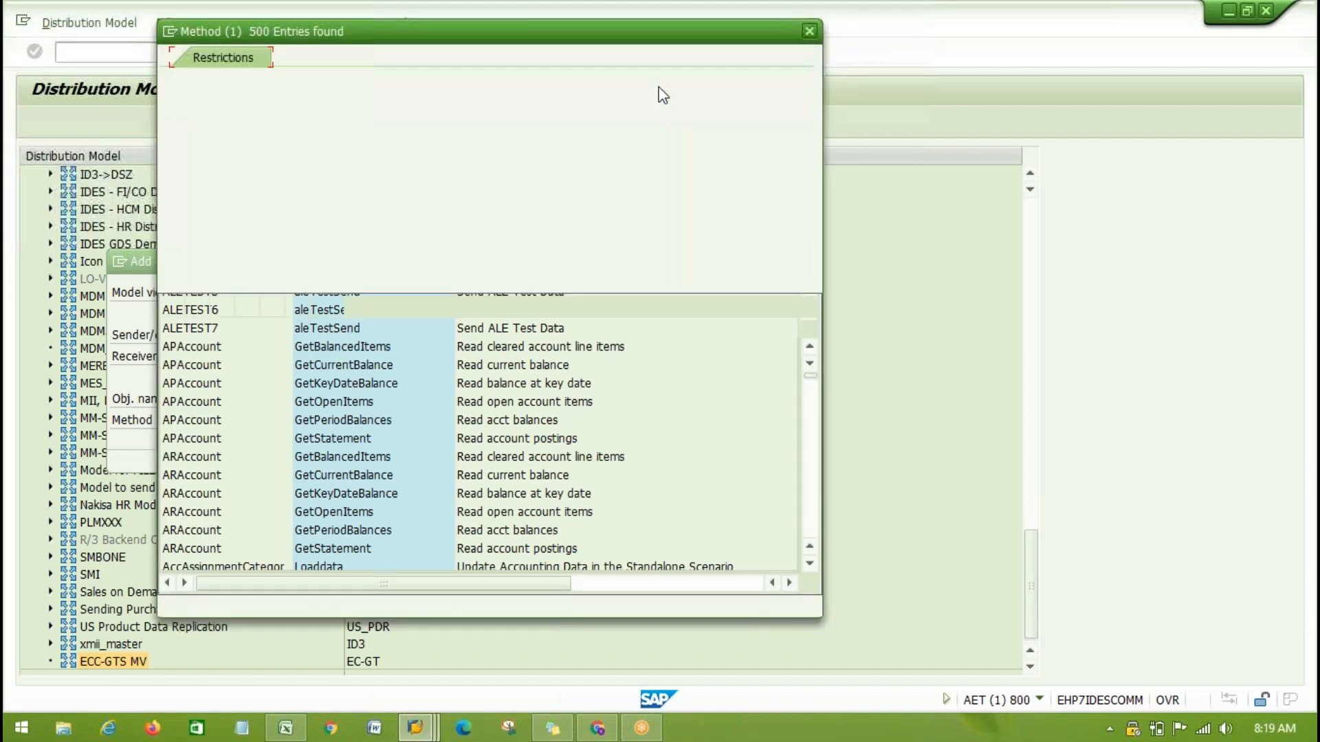
click(361, 202)
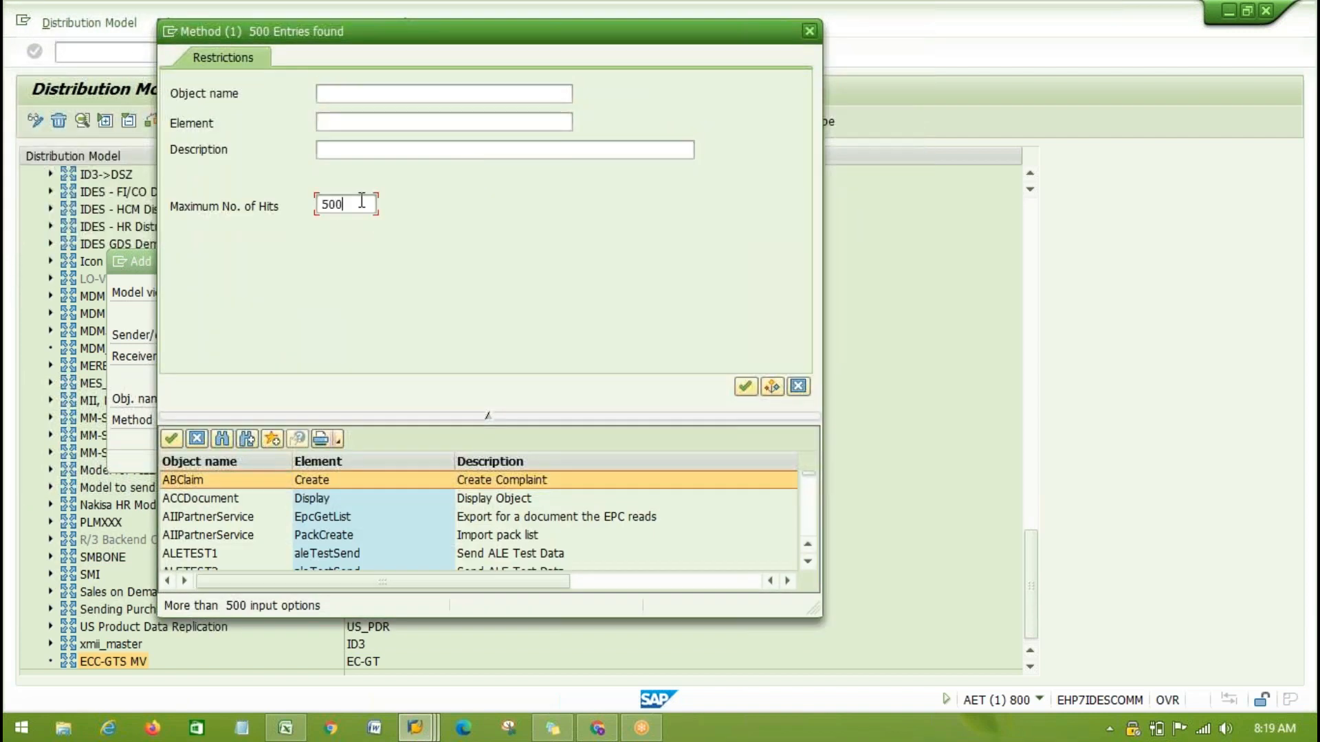
click(746, 387)
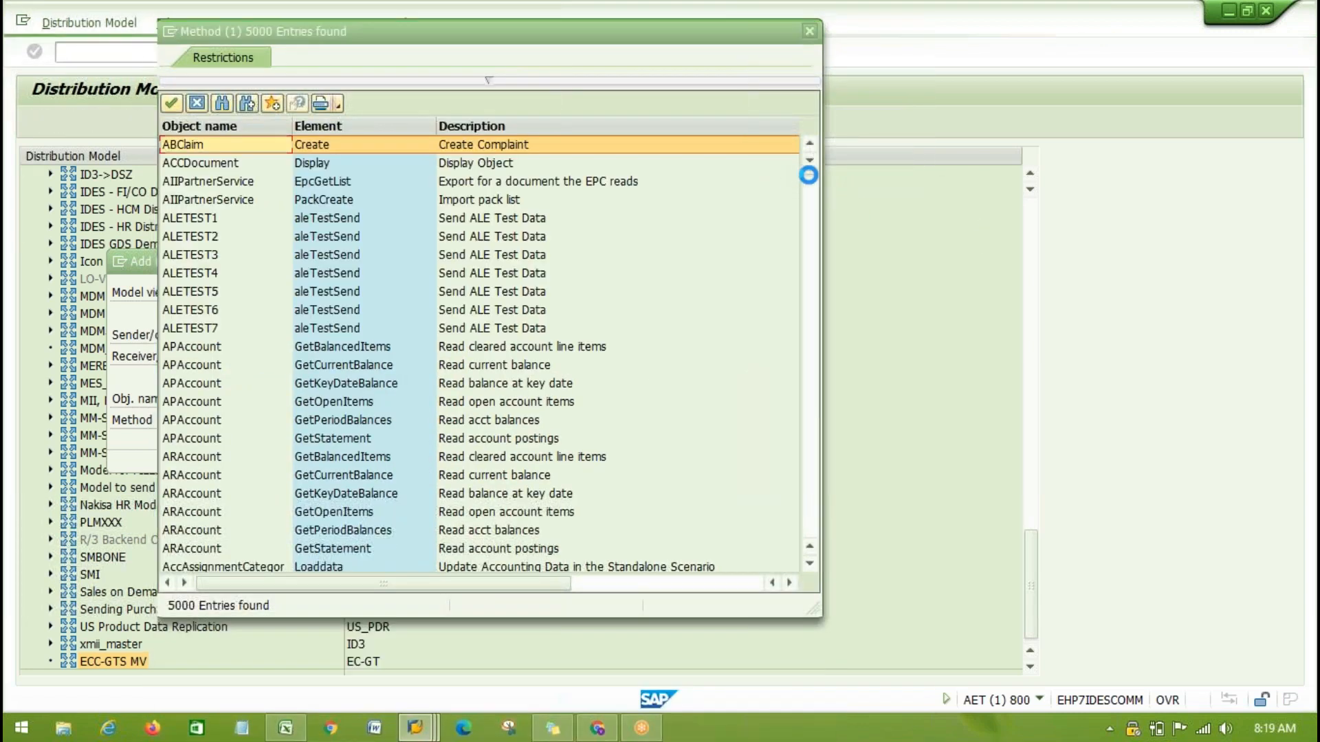
click(817, 319)
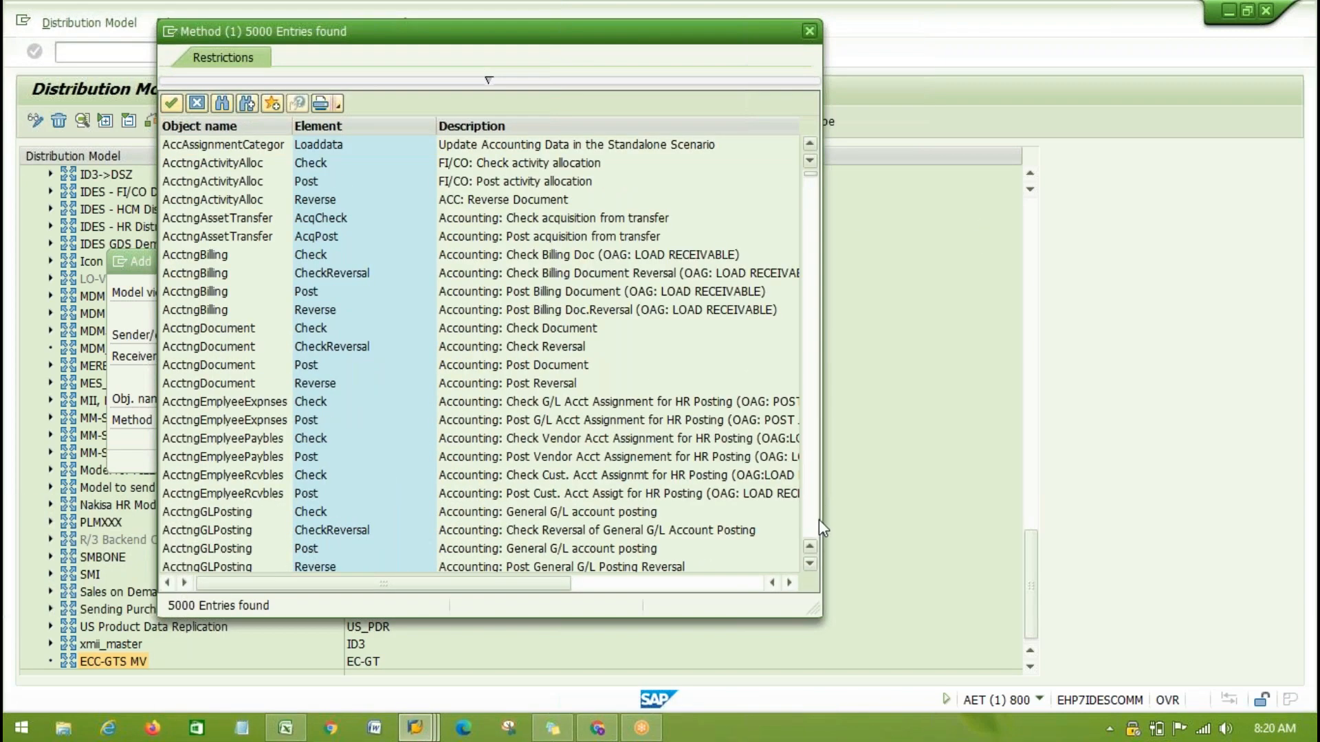
drag(812, 184, 808, 457)
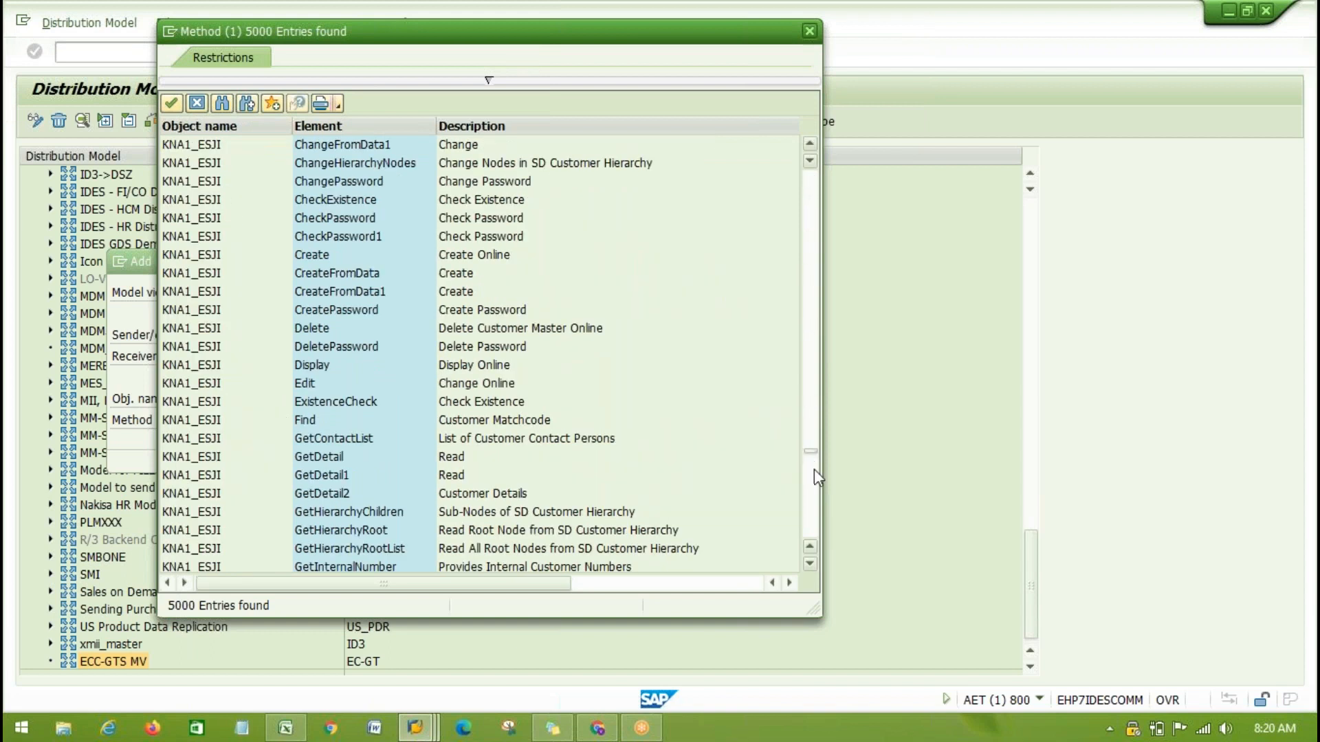
click(814, 471)
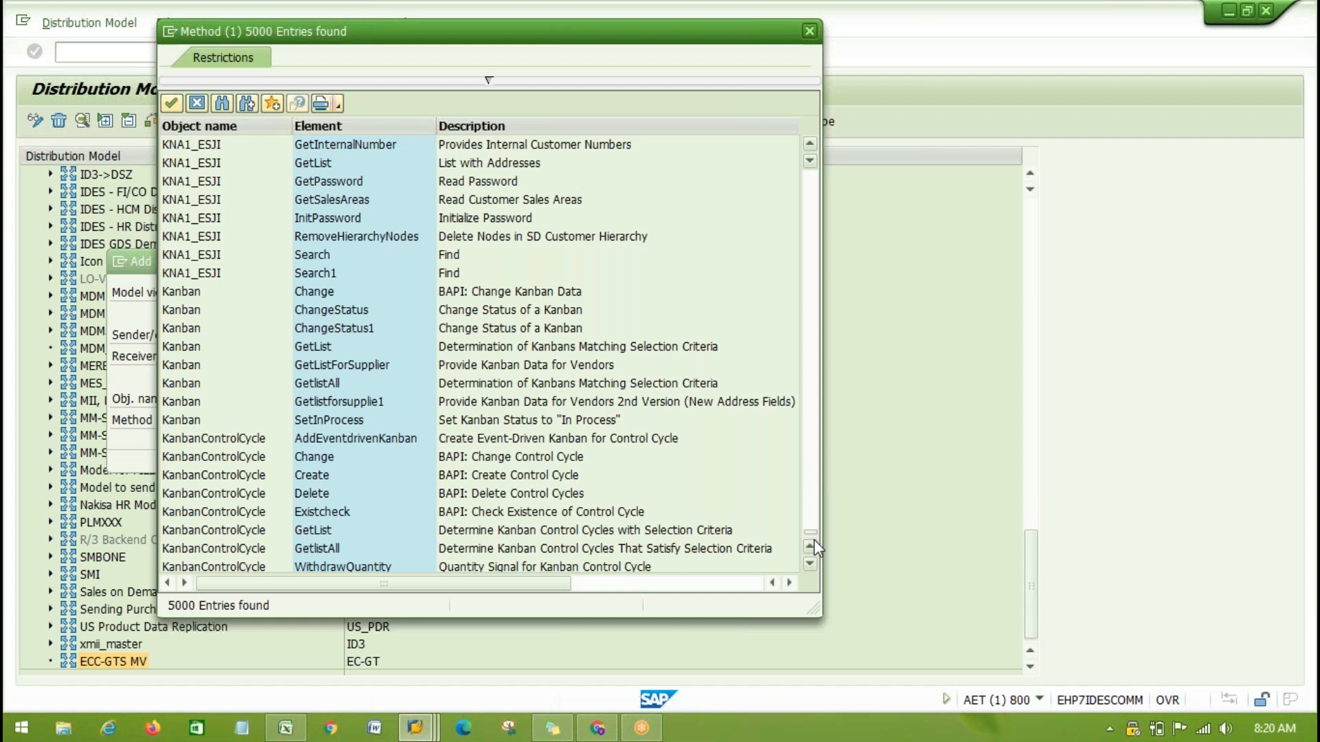
click(813, 539)
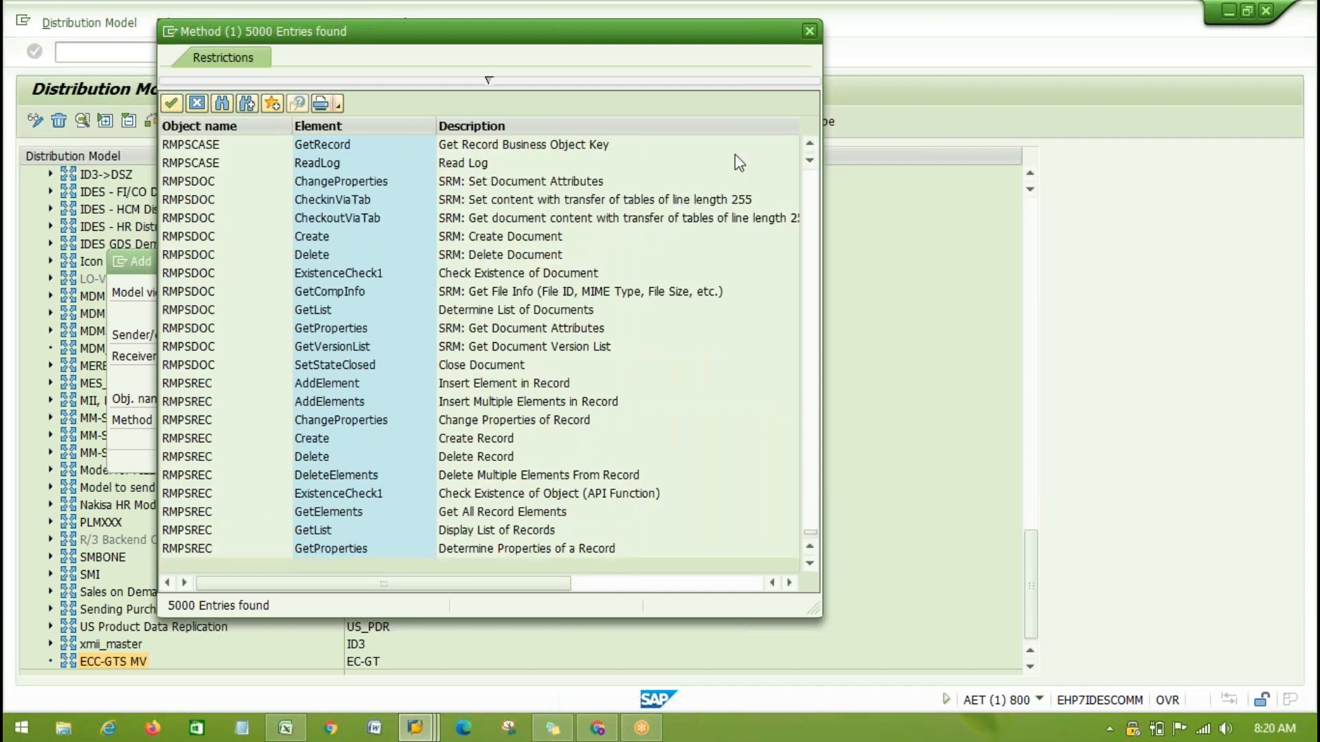
Repeat the unrestricted method search, check the last objects in the list, and close it.
click(489, 80)
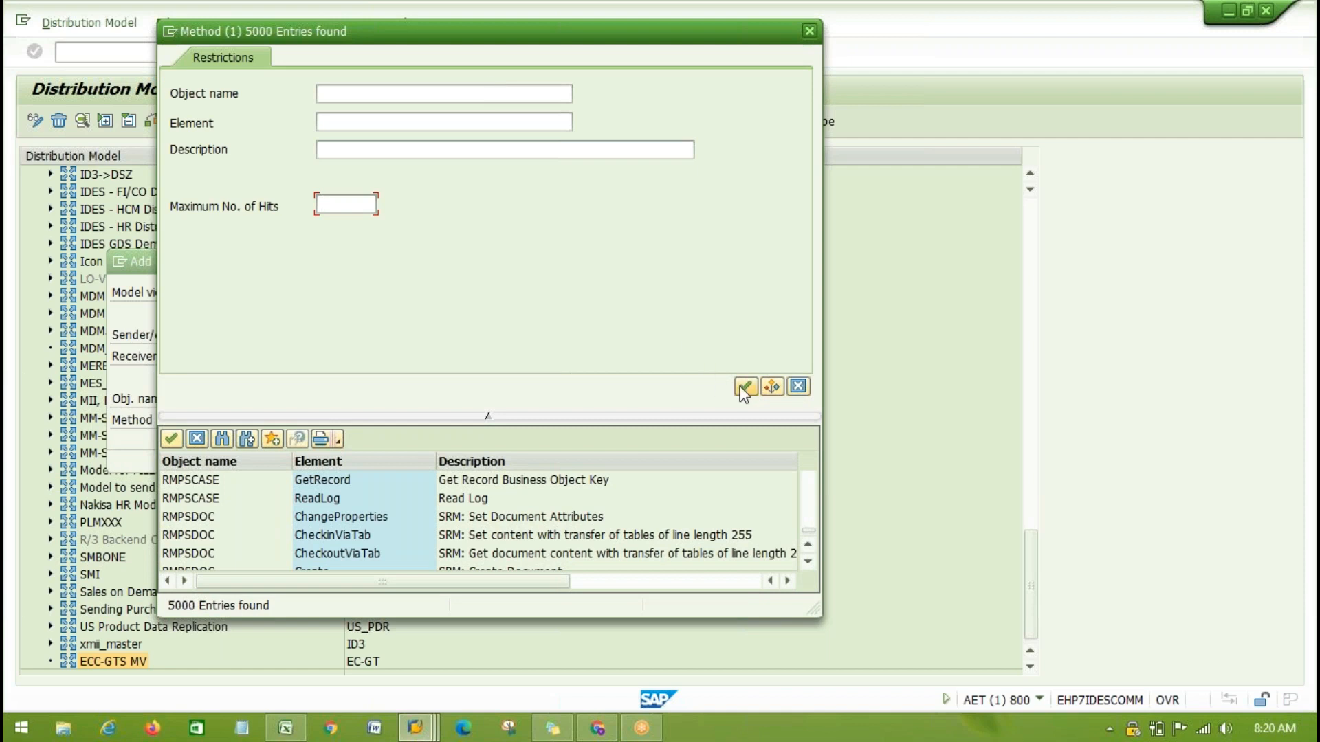
click(746, 387)
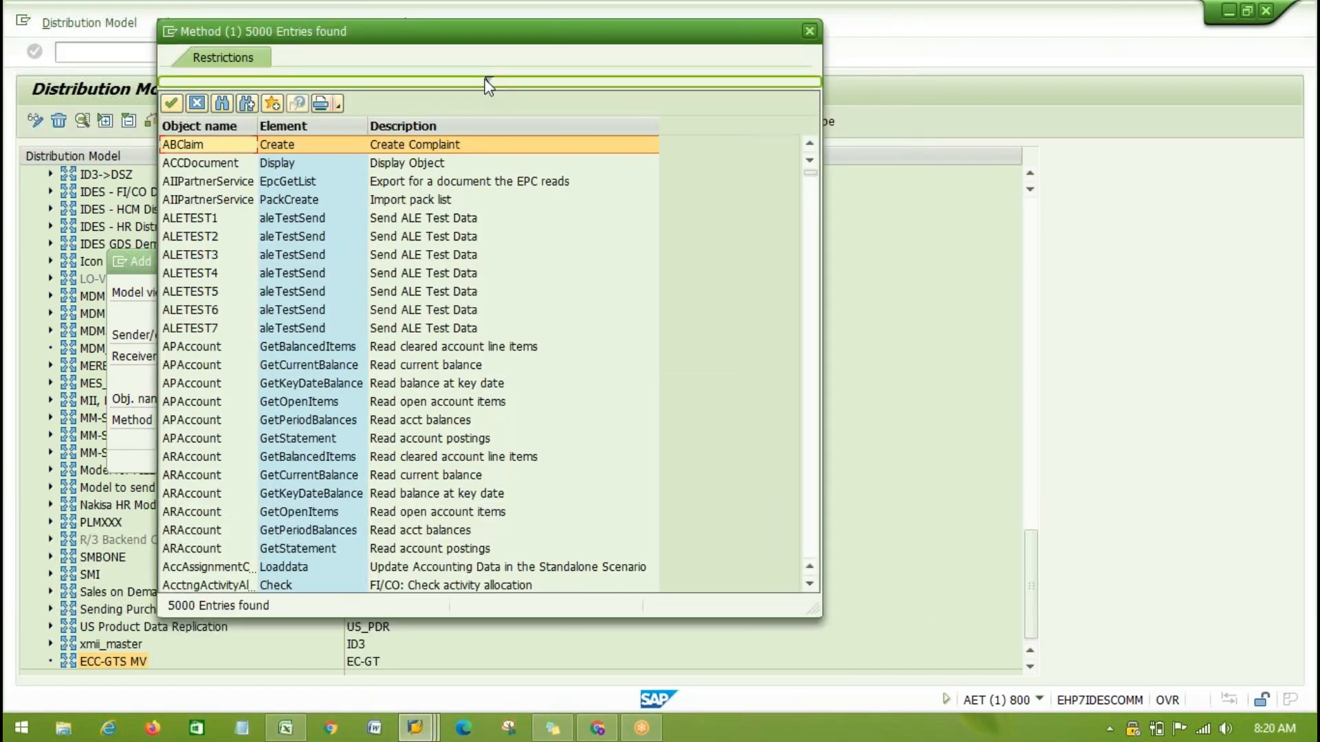
click(691, 78)
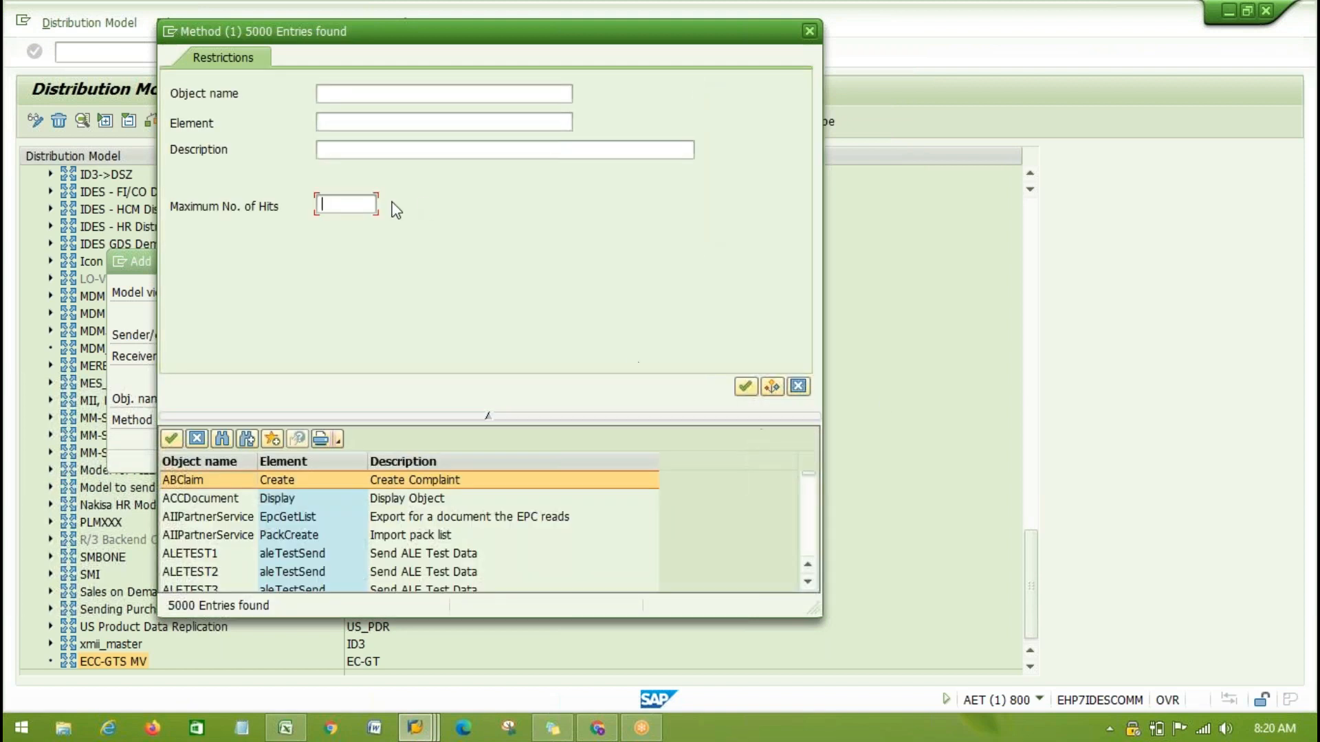
text(1000)
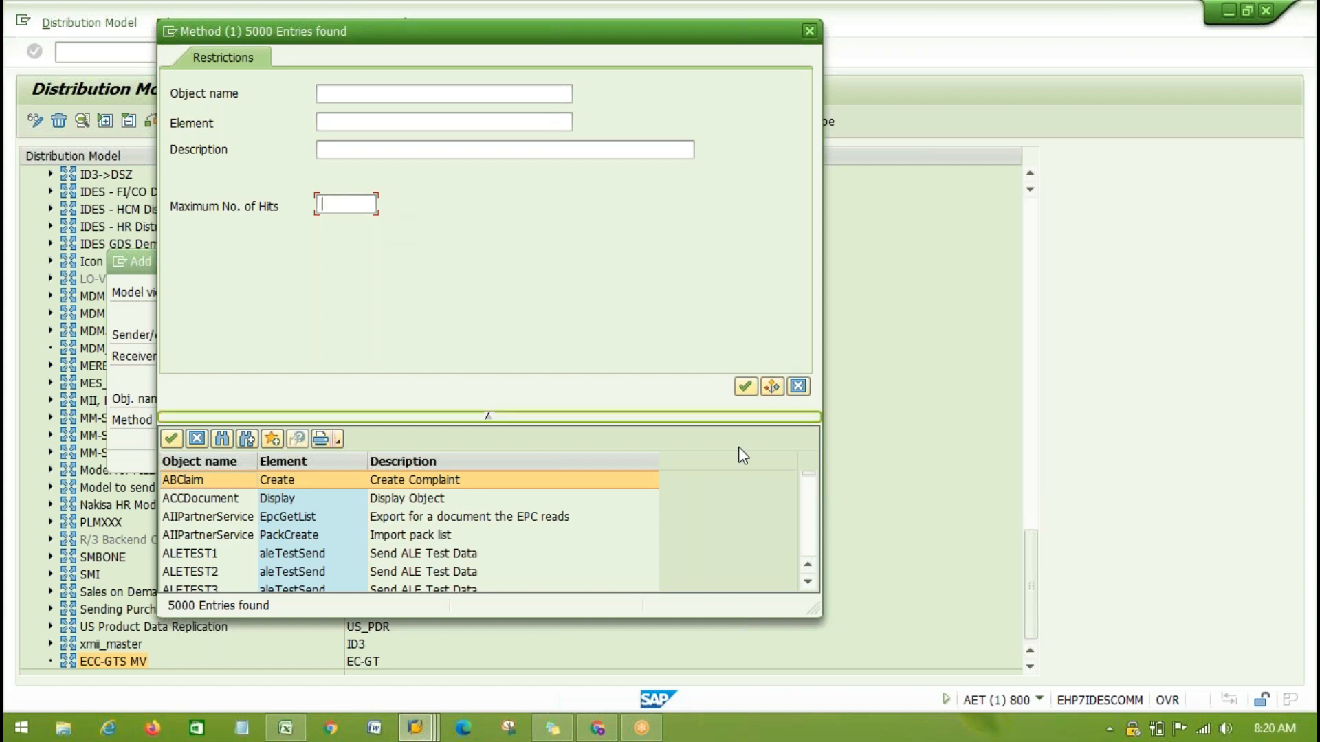
click(748, 389)
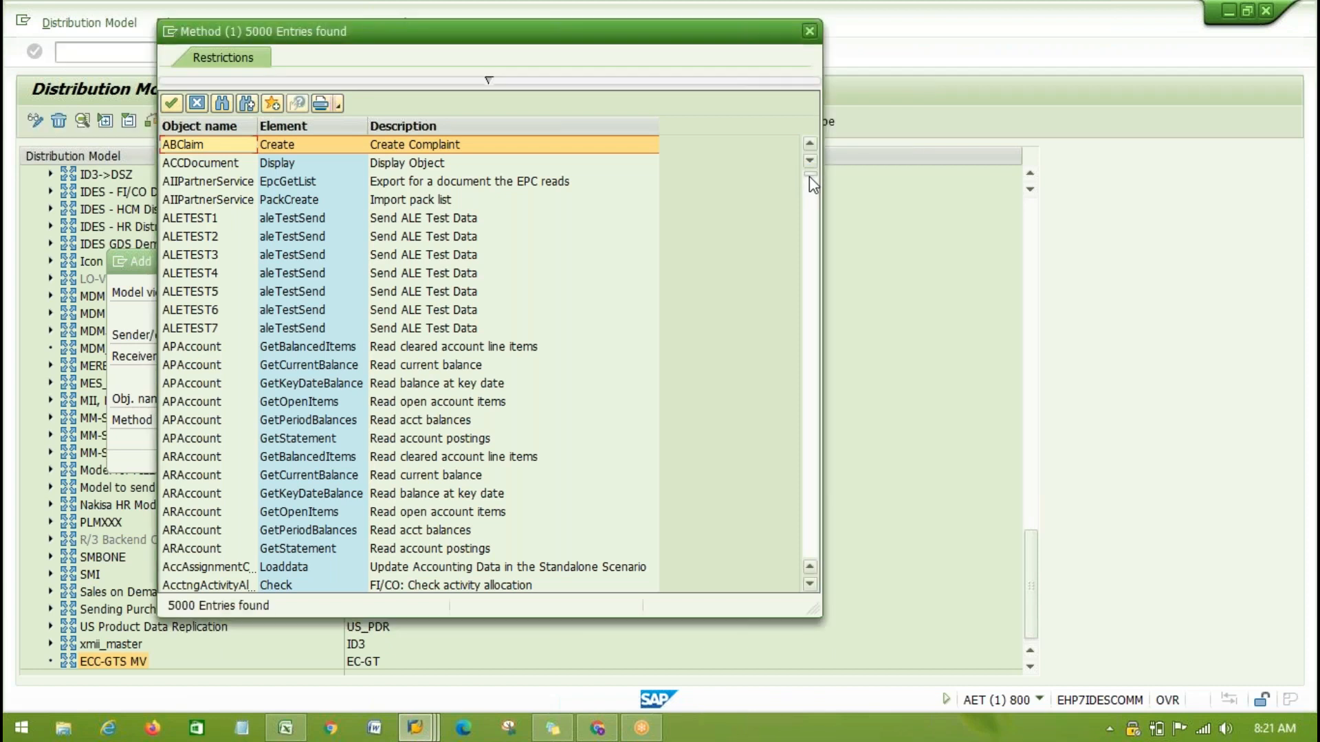
click(810, 176)
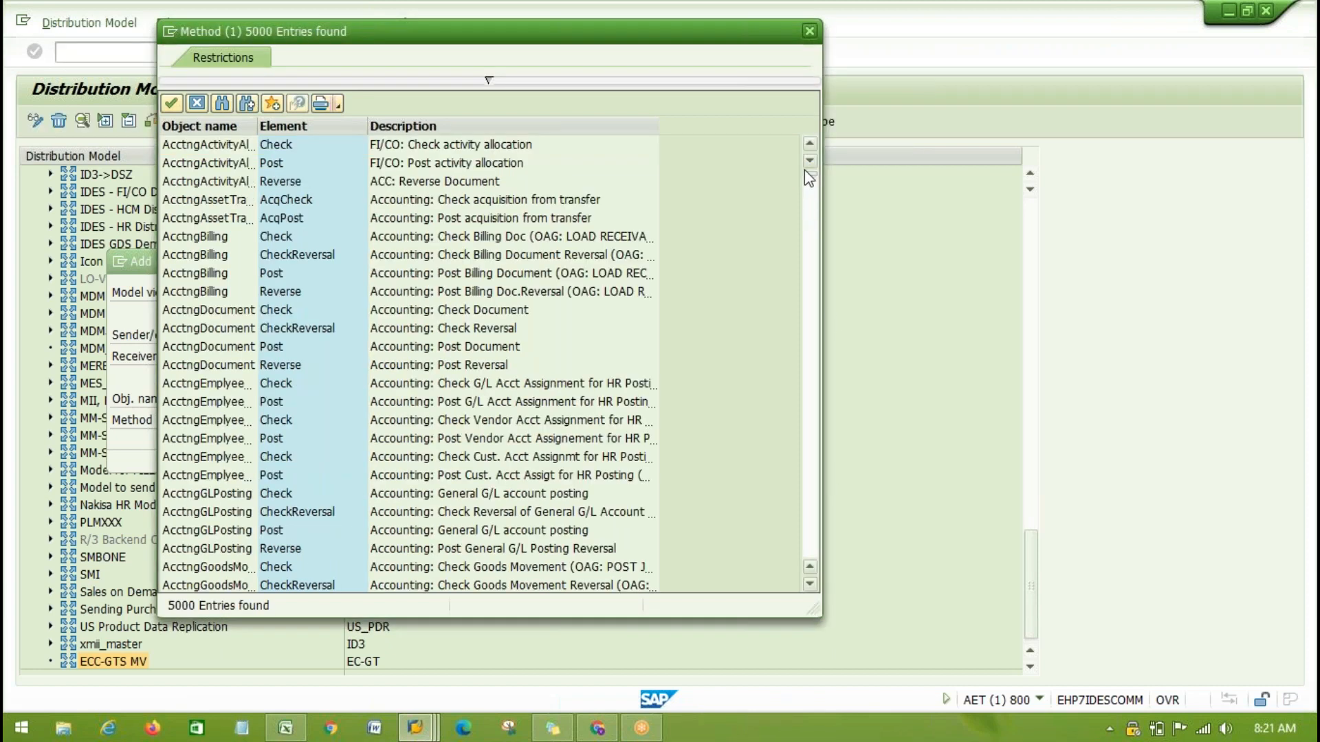
drag(811, 204, 819, 564)
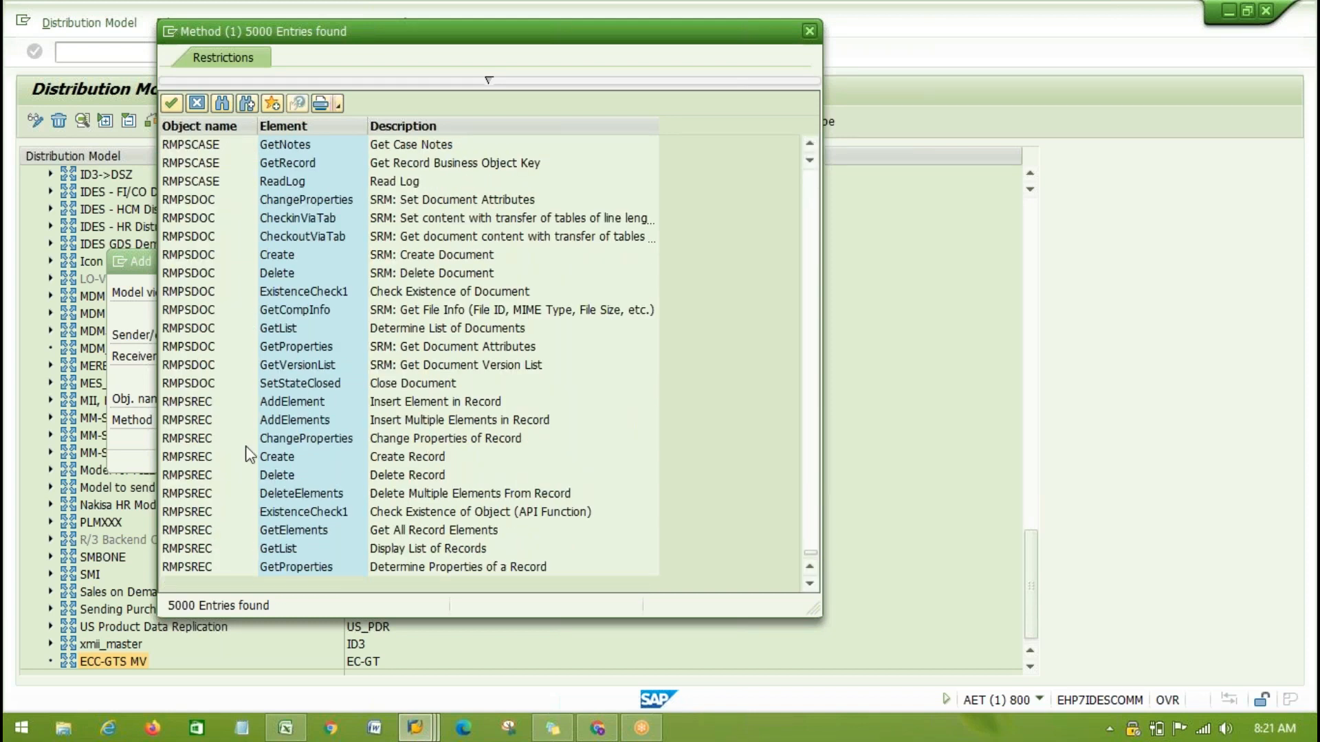
drag(329, 118, 365, 171)
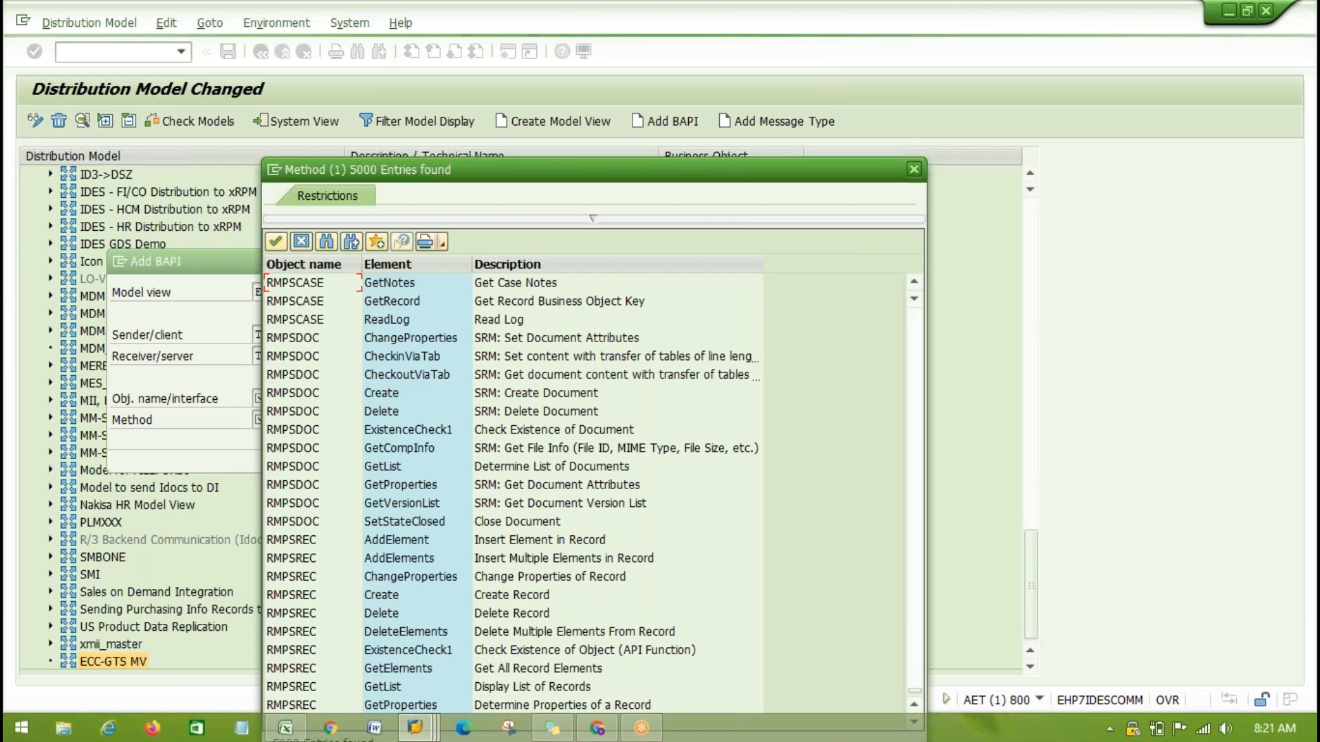
double_click(303, 283)
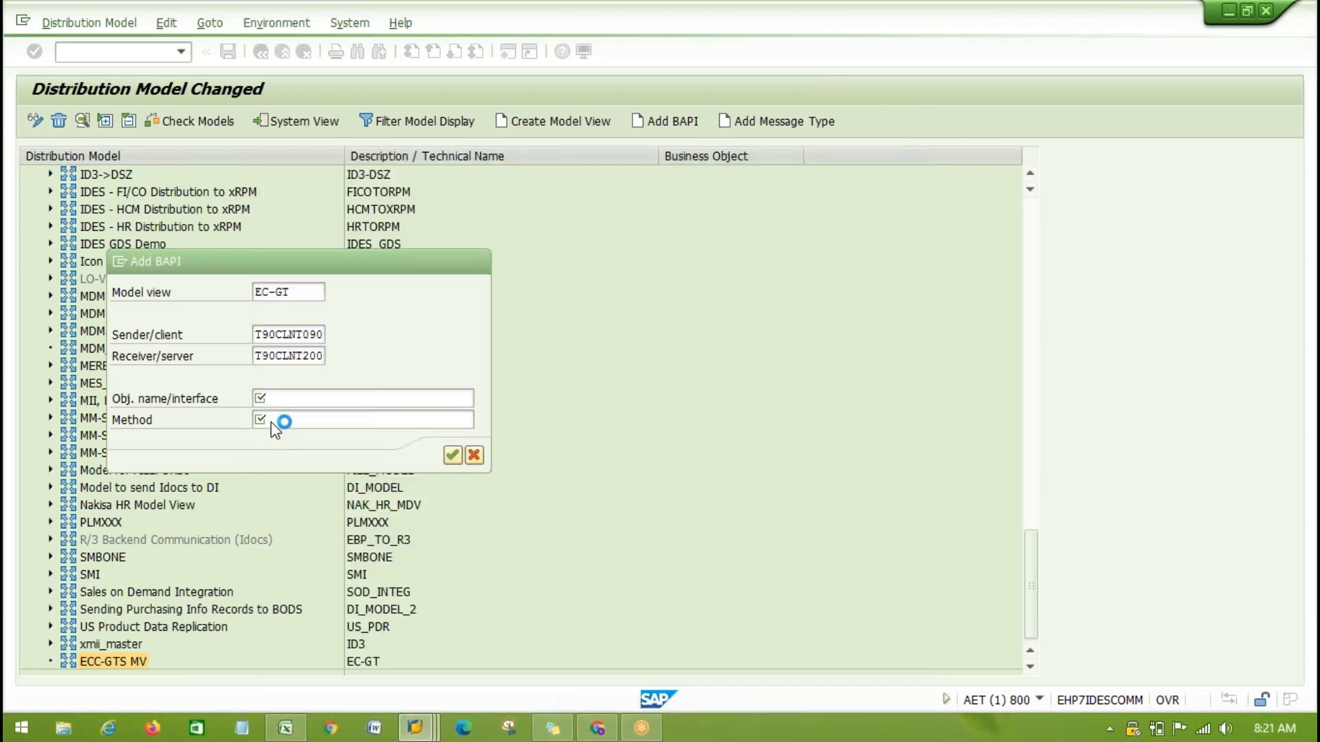